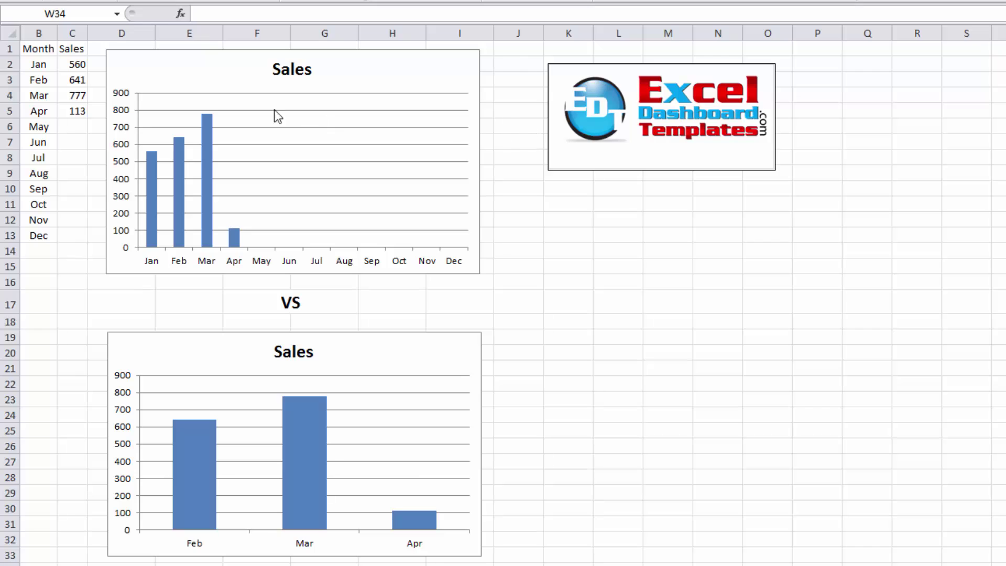
Review the Month and Sales data, marking Feb–Apr as the last three months, and select the Sales chart
left_click(58, 109)
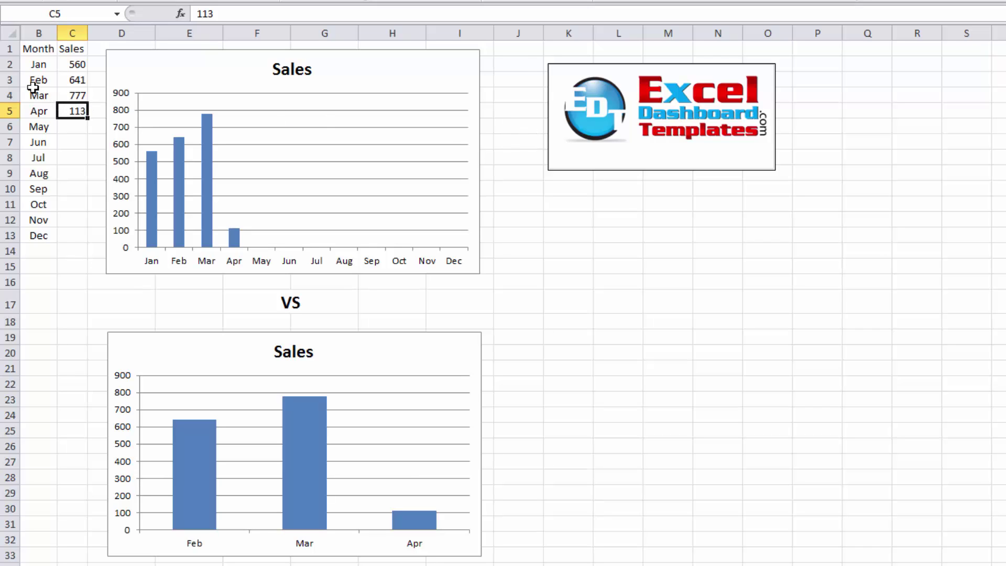
left_click_drag(38, 79, 78, 111)
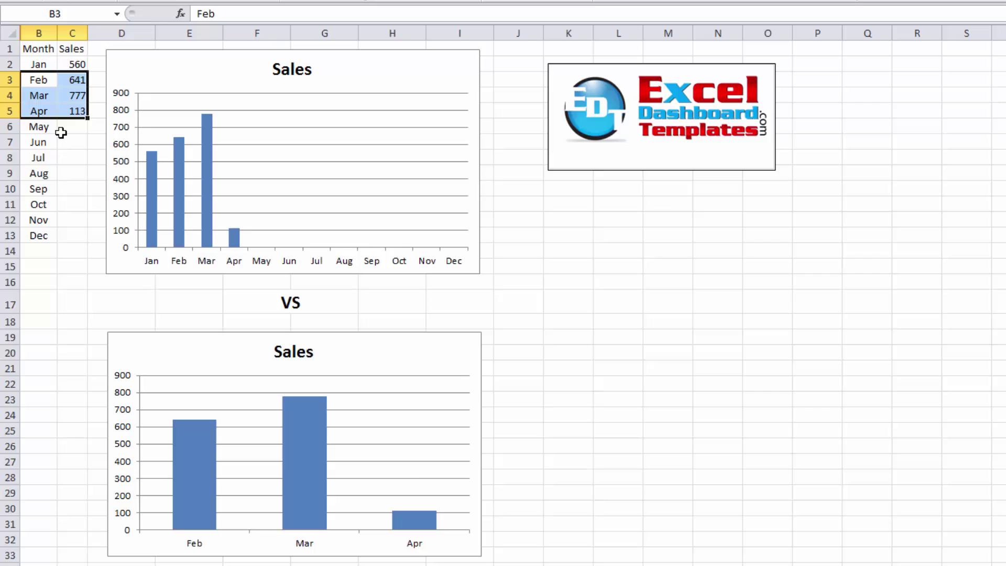
left_click(64, 136)
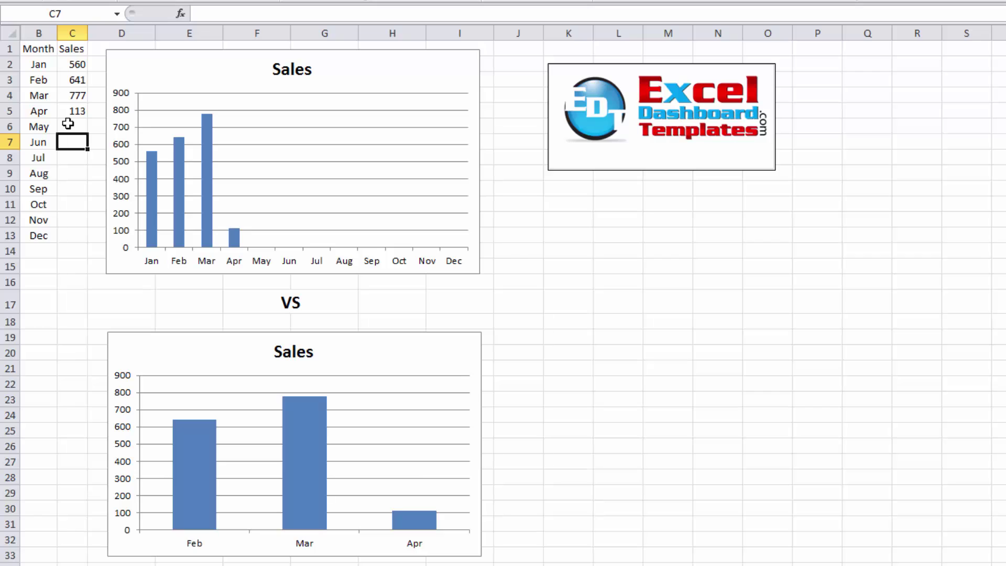
left_click(68, 123)
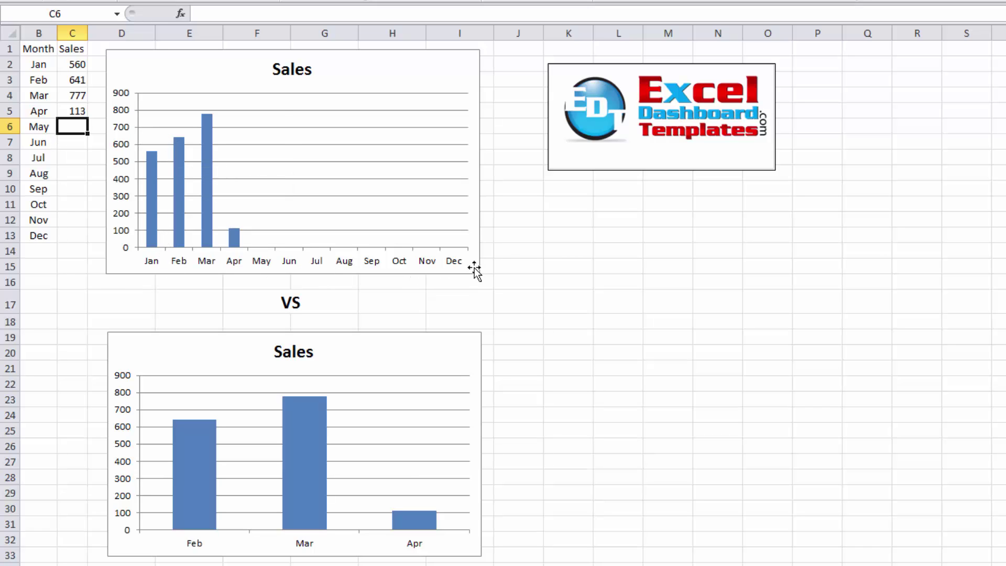
left_click_drag(42, 48, 61, 236)
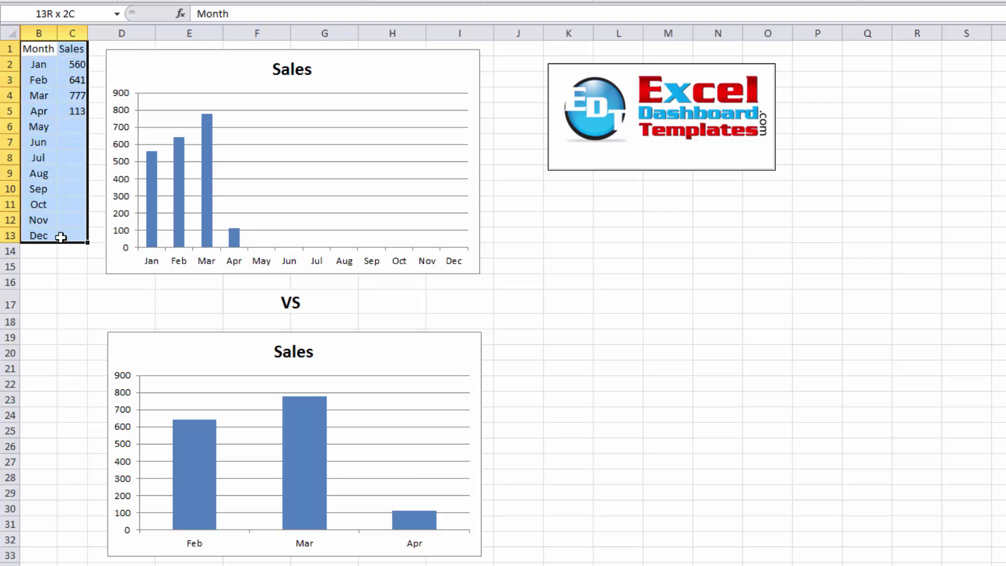
left_click(73, 97)
left_click(78, 126)
left_click(76, 142)
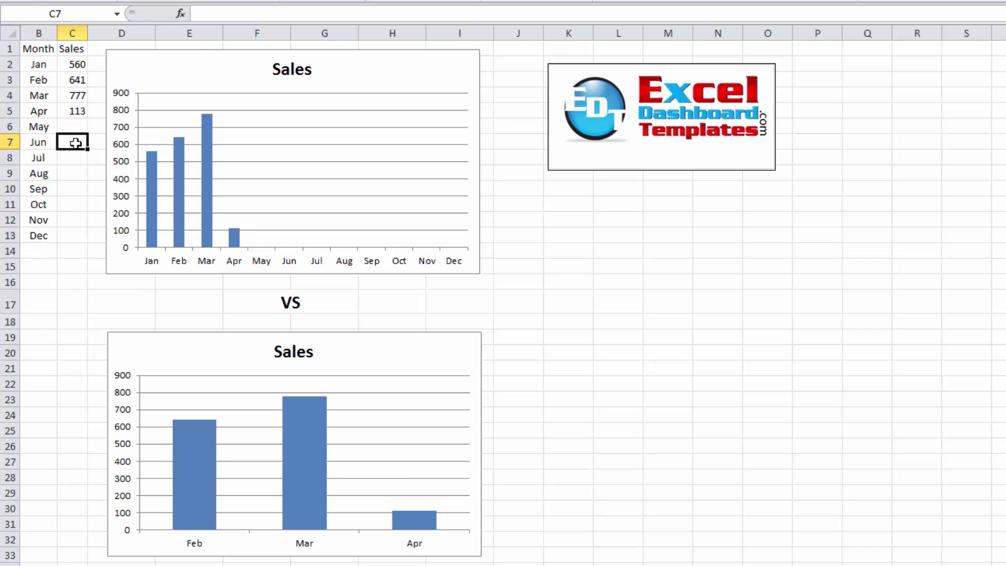
left_click(74, 157)
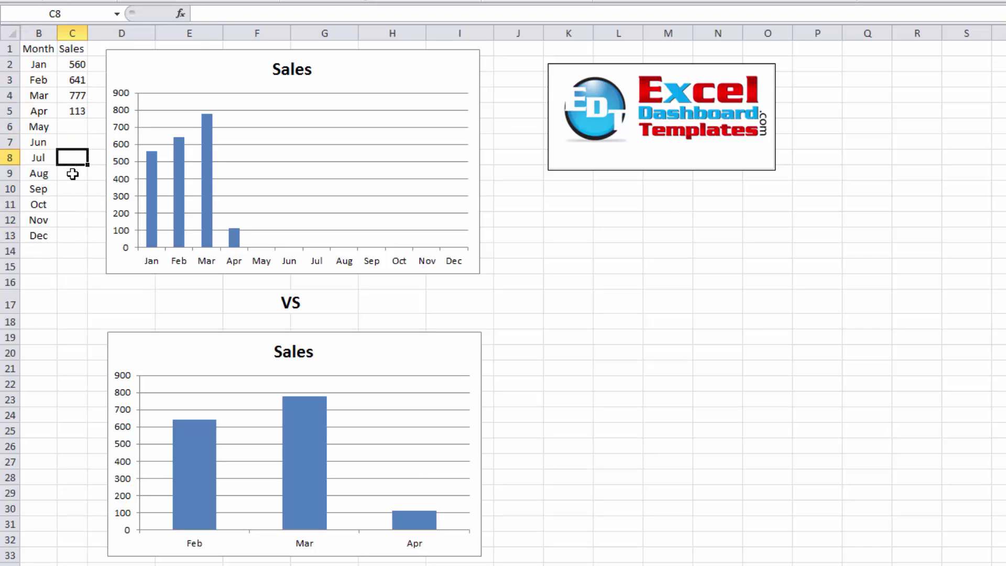
left_click(214, 361)
Re-check April's and May's sales and select the full Month and Sales table
mouse_move(295, 484)
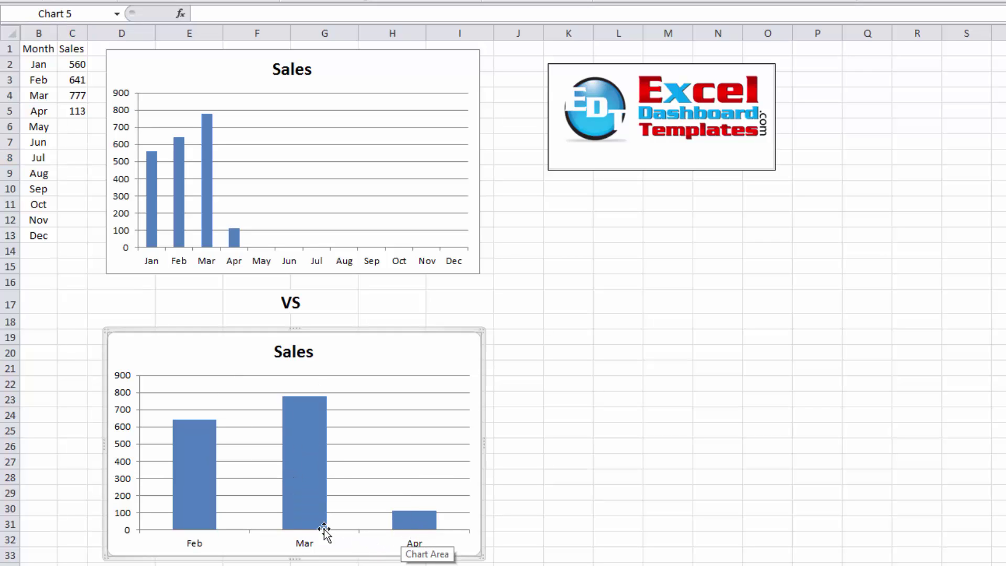
left_click(63, 109)
left_click(74, 127)
left_click(50, 79)
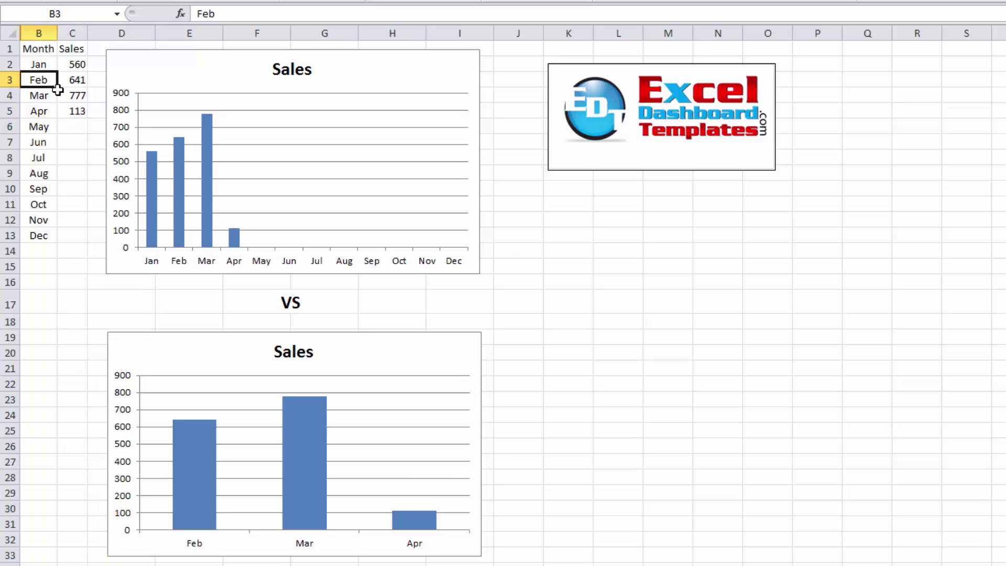
left_click_drag(57, 90, 77, 111)
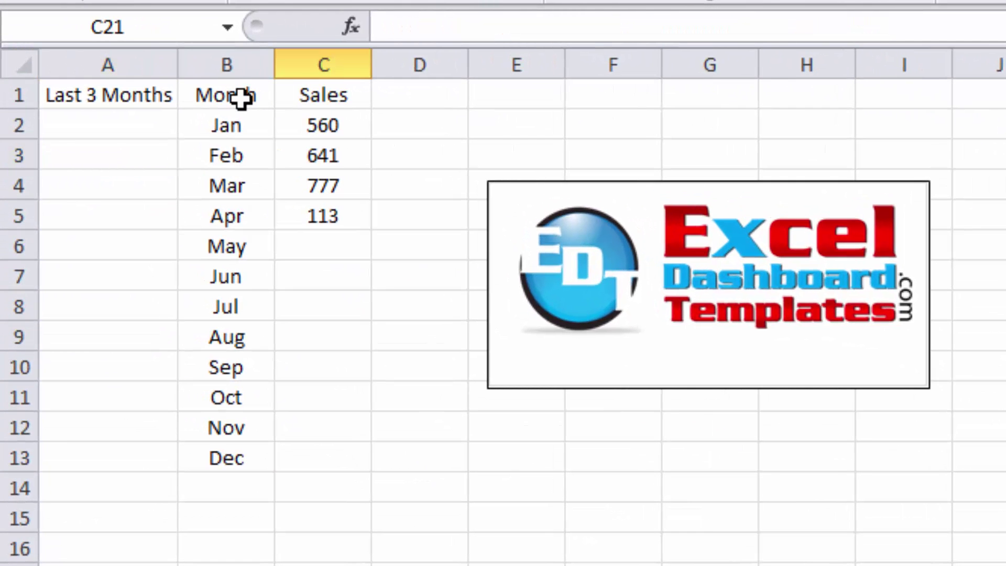
left_click_drag(240, 99, 300, 449)
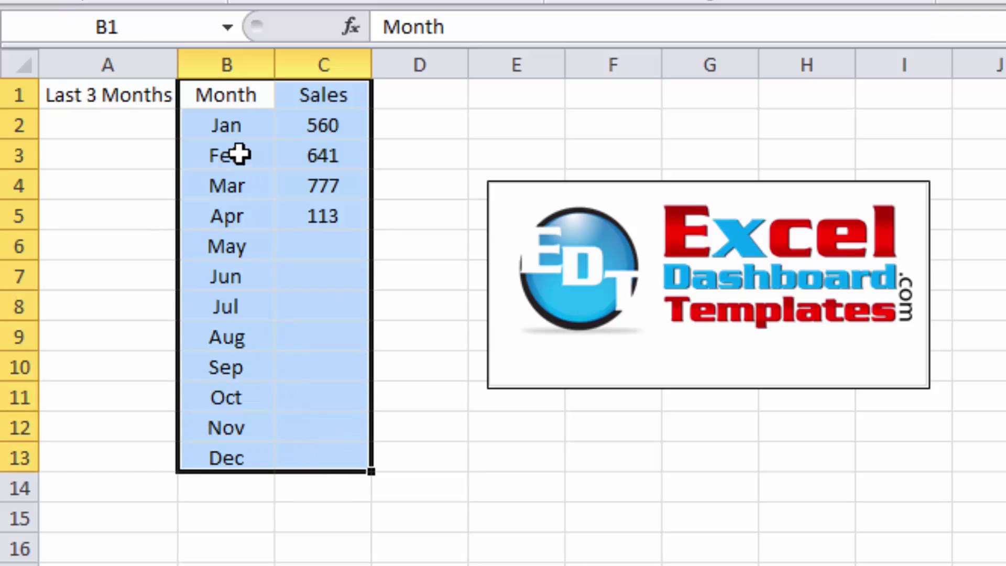
left_click_drag(229, 94, 236, 455)
left_click(307, 249)
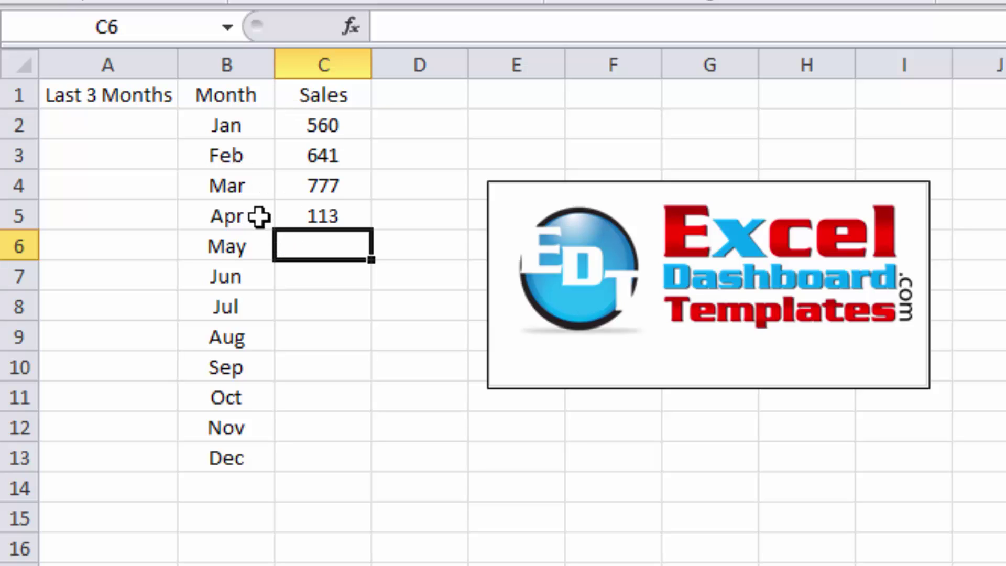
Inspect the Last 3 Months helper formulas in A2 and A3, then select cell A5
left_click(137, 116)
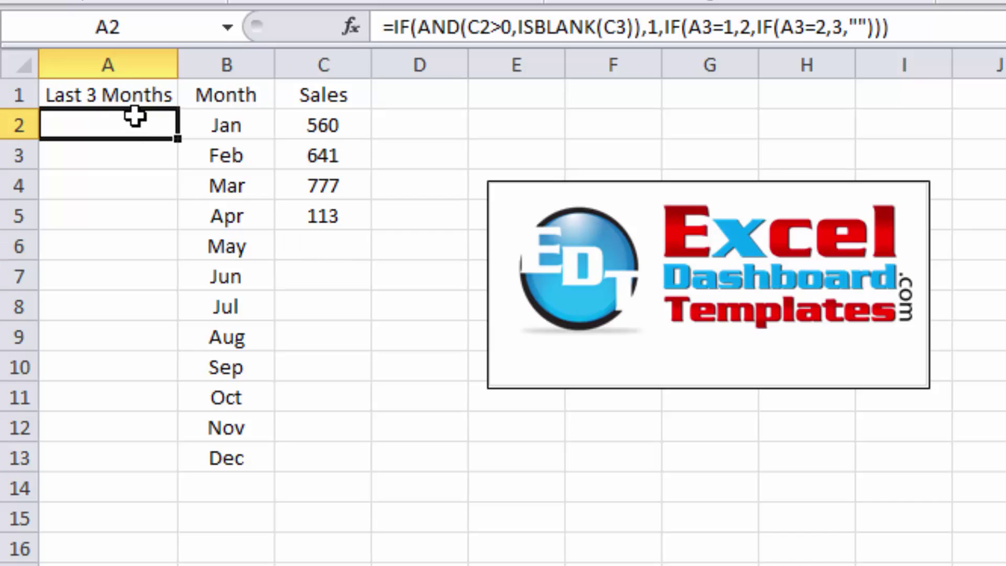
left_click(116, 64)
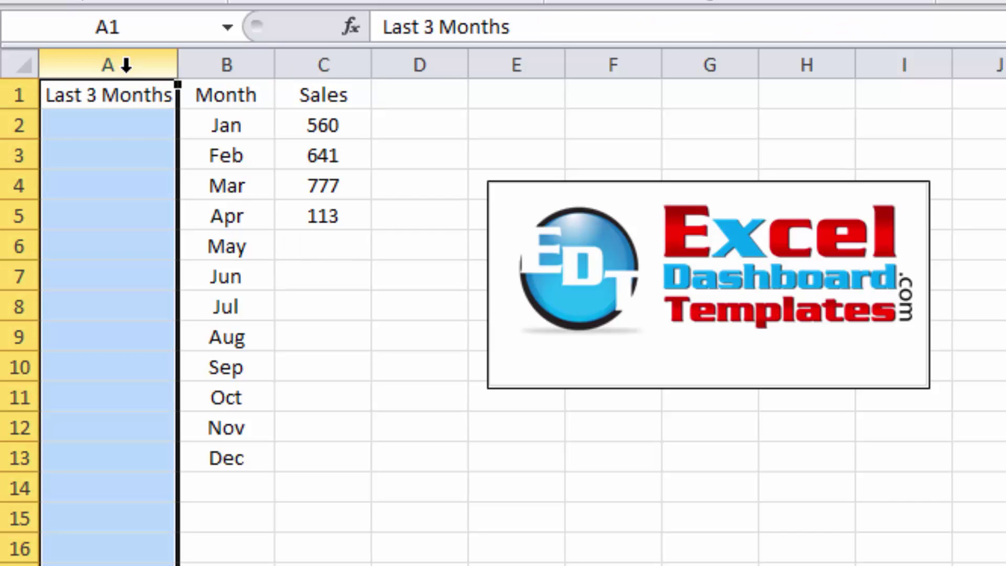
left_click(247, 104)
left_click_drag(247, 104, 323, 458)
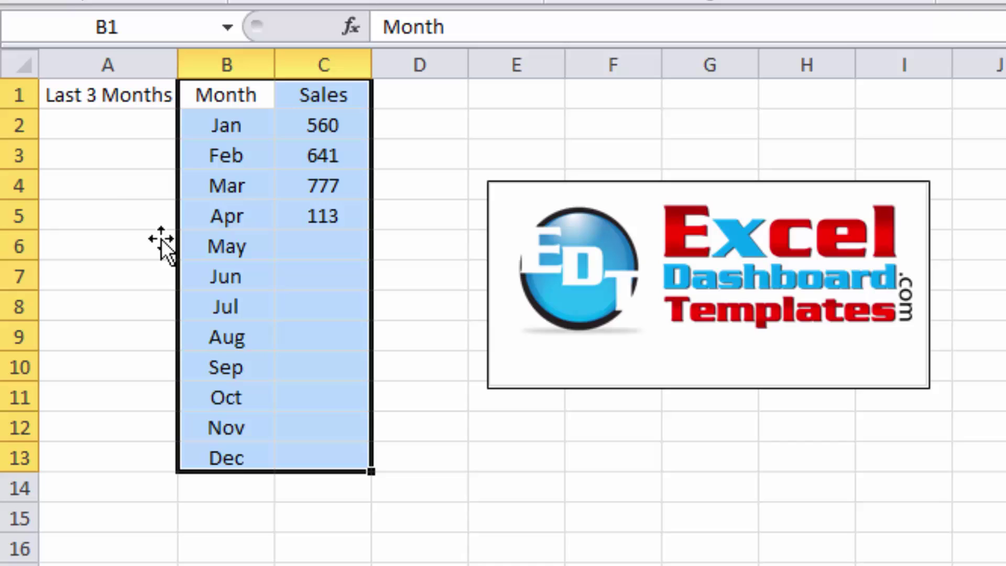
left_click(108, 142)
left_click(142, 99)
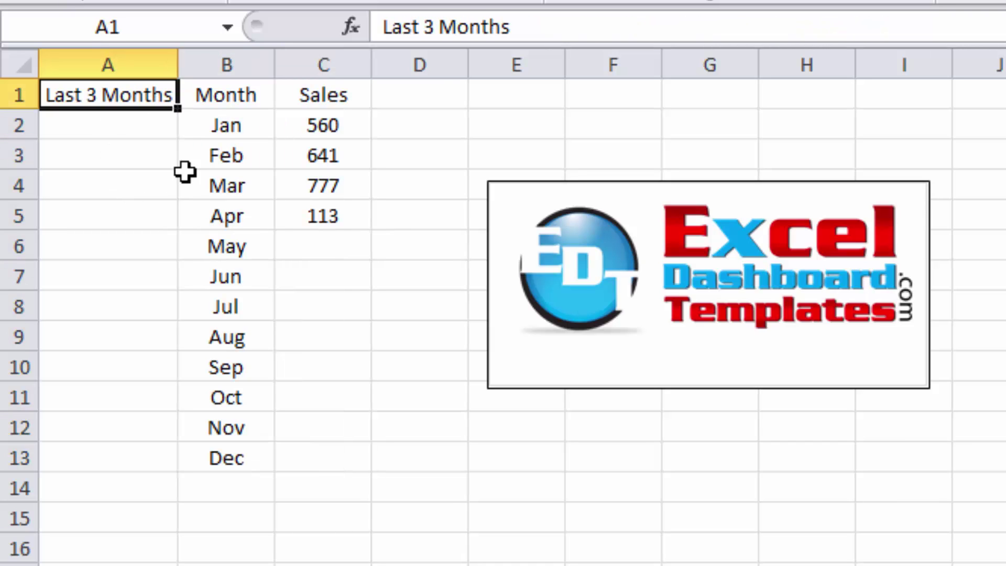
left_click(146, 205)
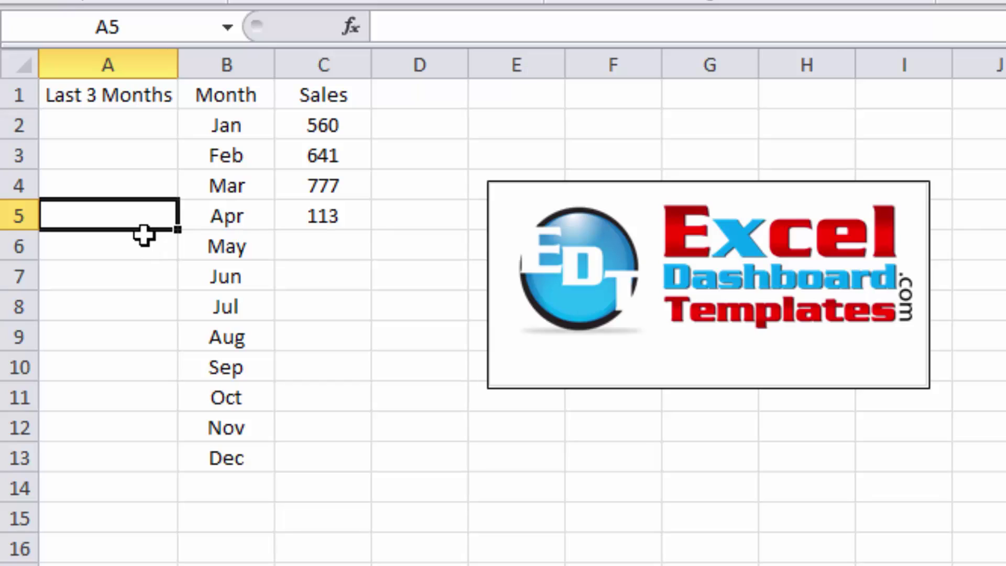
Enter =IF(AND(C5>0,ISBLANK(C6)) in A5, referencing cells C5 and C6
left_click(459, 29)
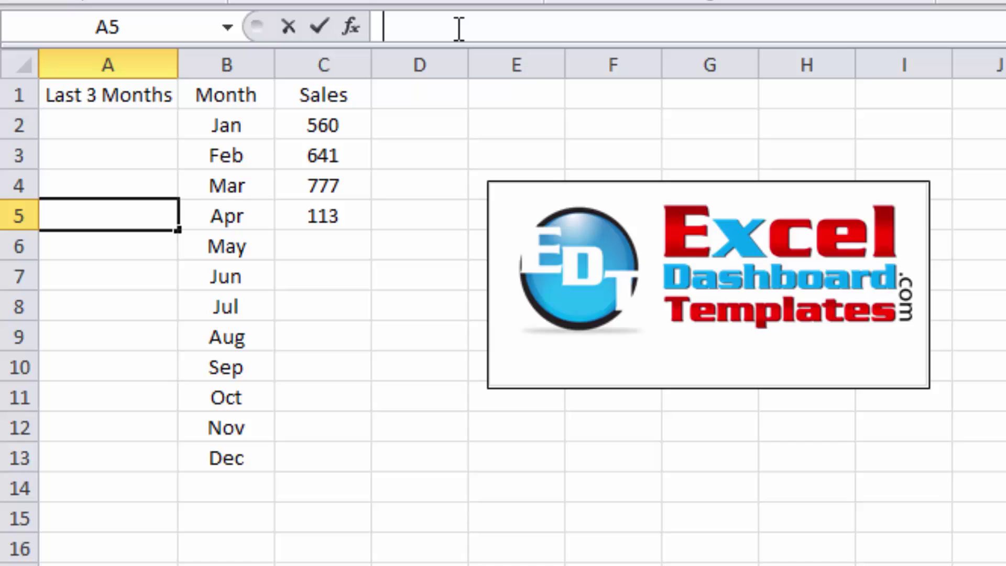
type("=if")
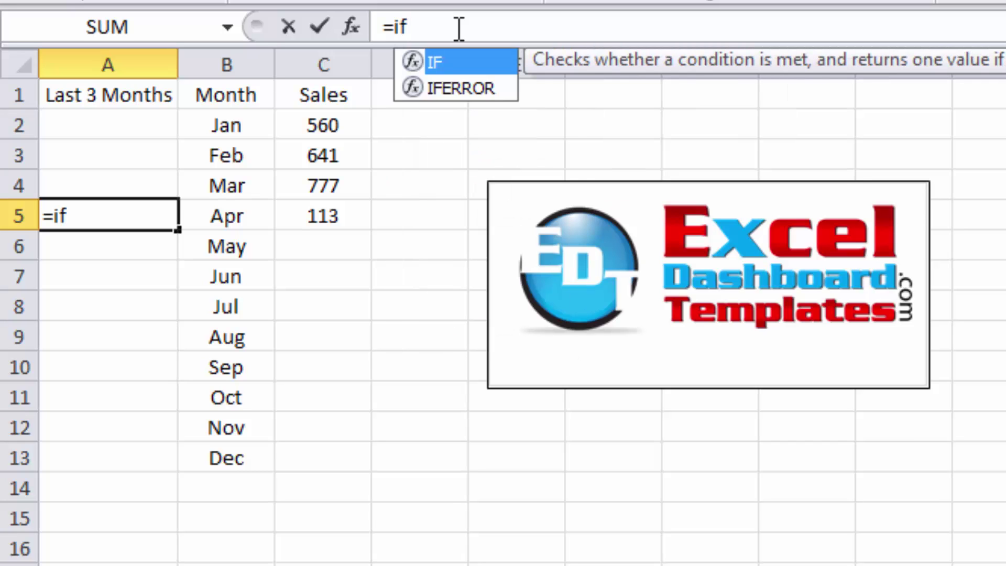
key("Tab")
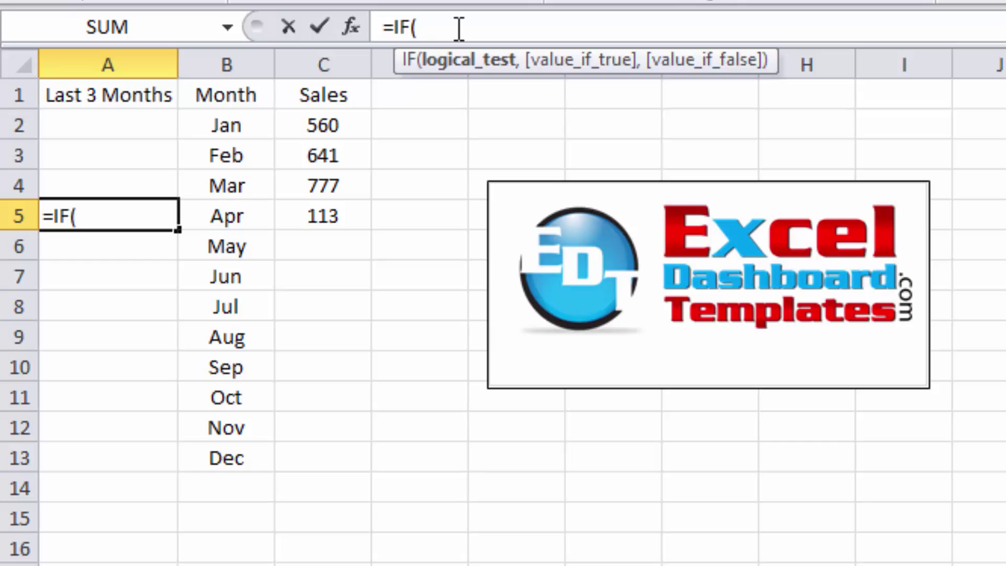
type("an")
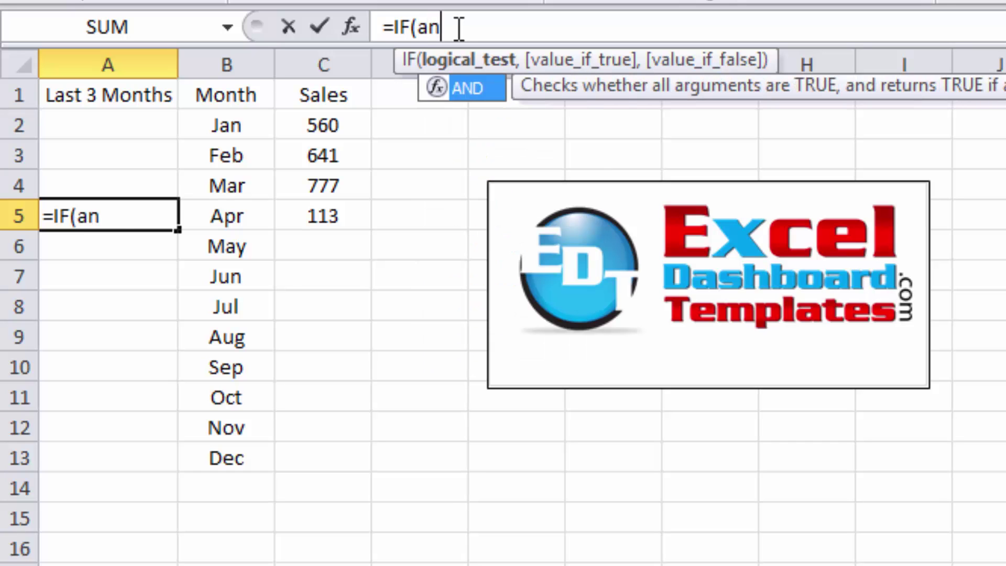
key("Tab")
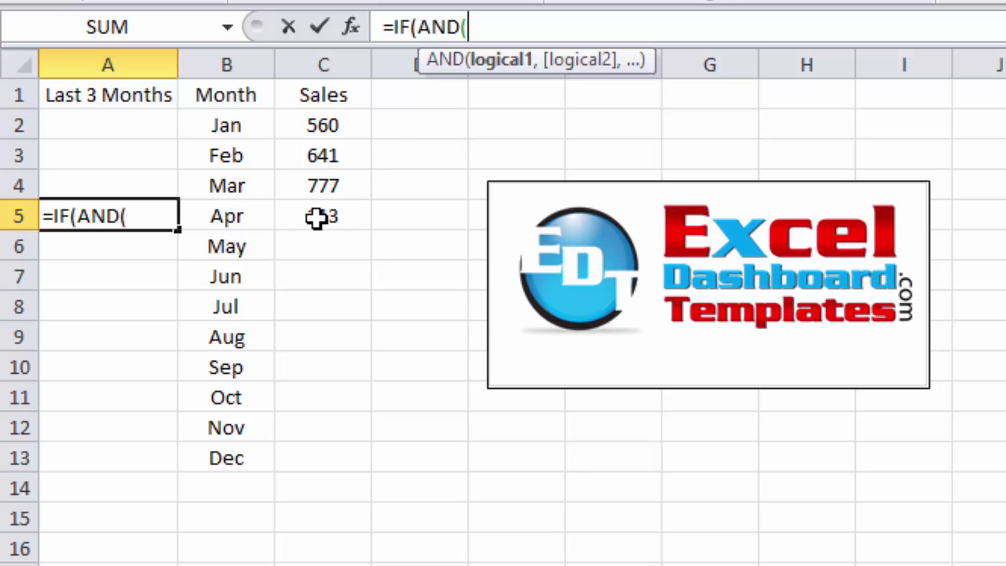
left_click(343, 213)
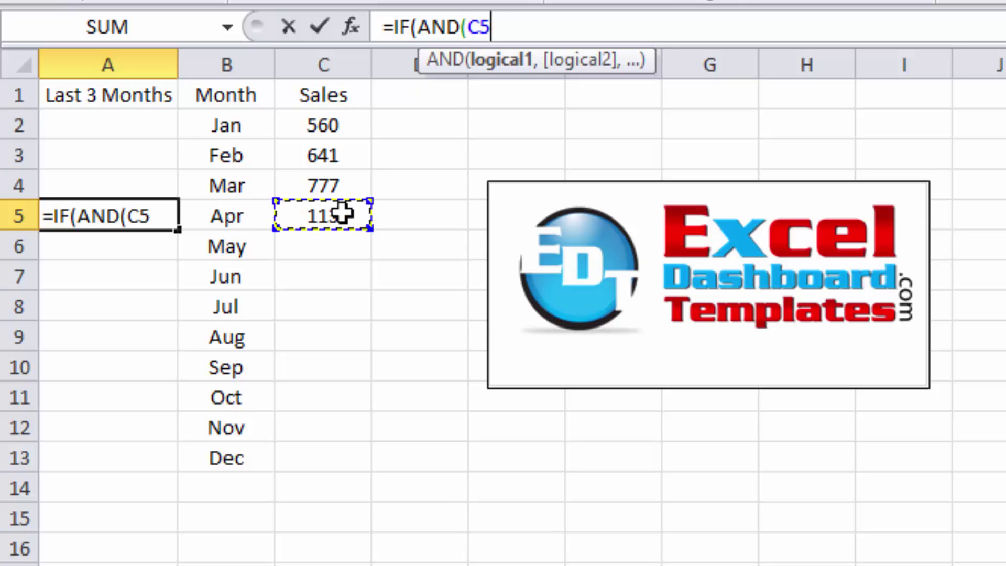
type(">0")
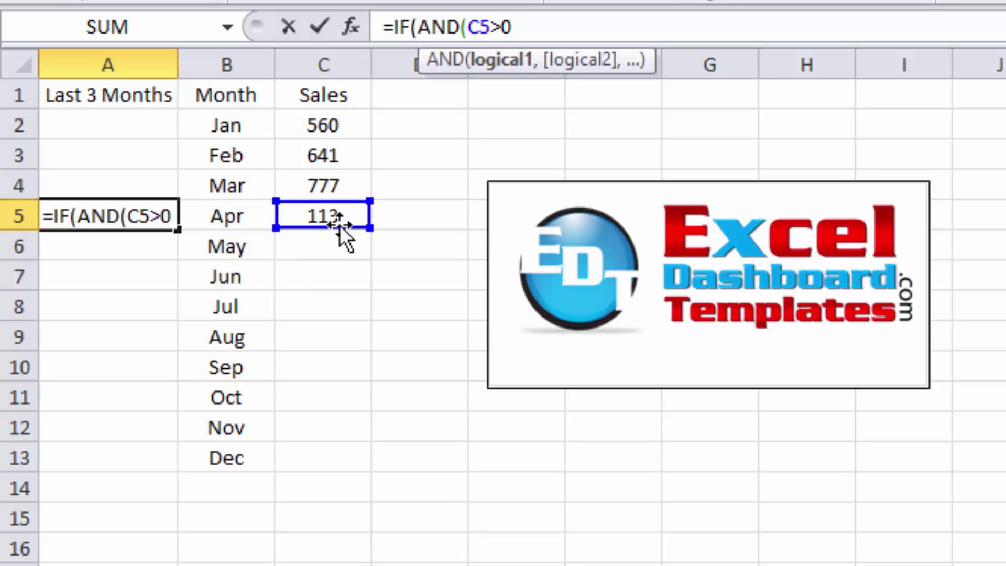
type(",")
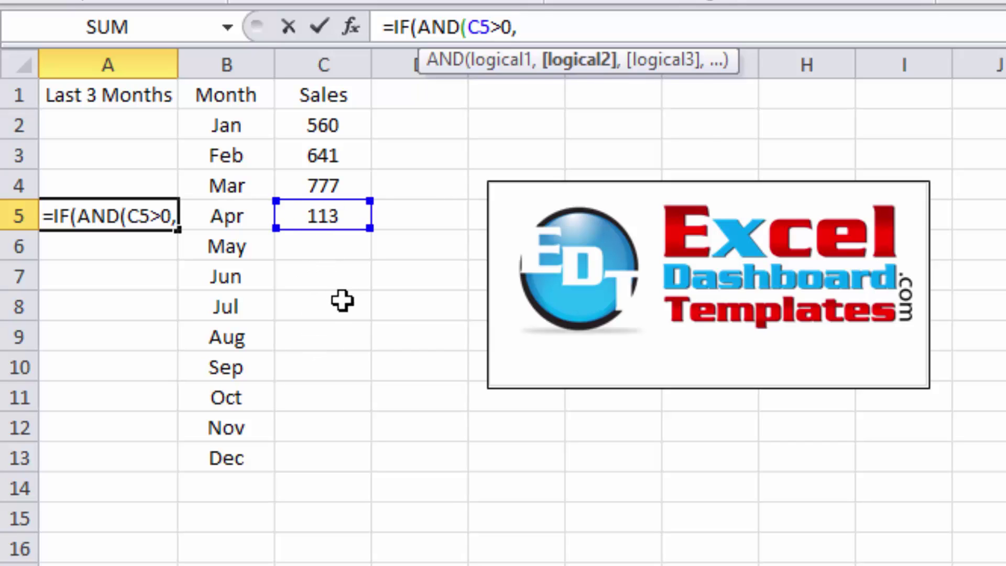
type("isb")
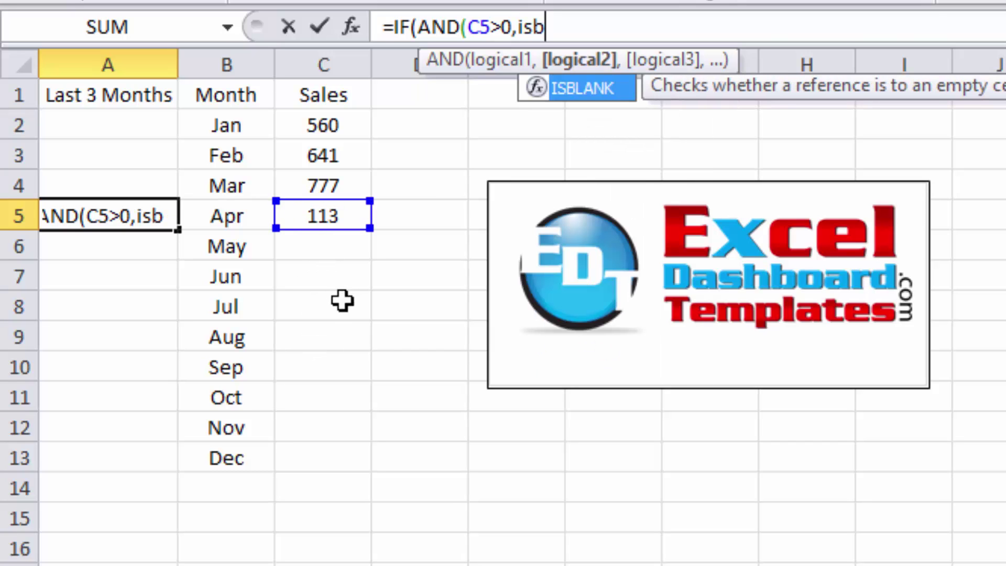
key("Tab")
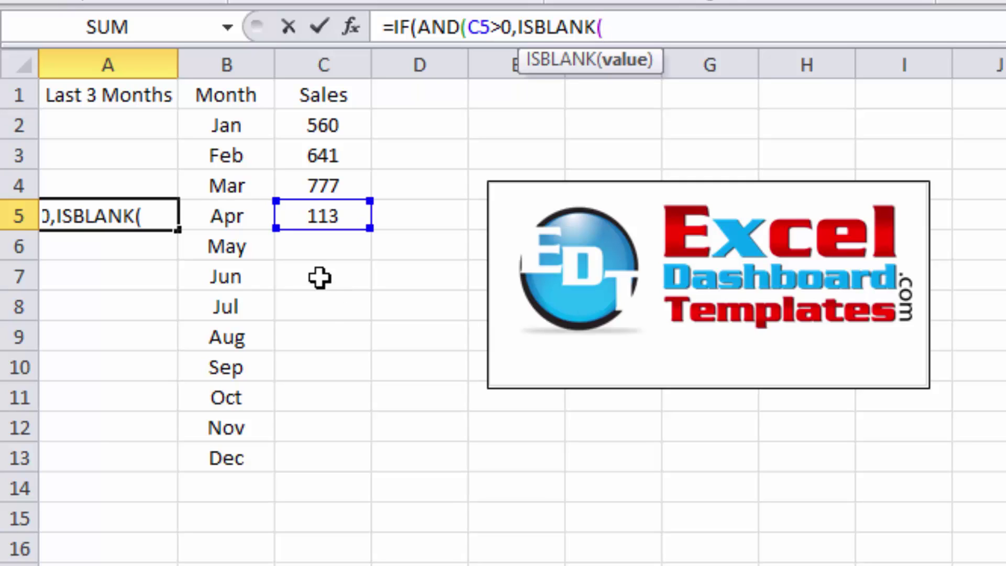
left_click(316, 247)
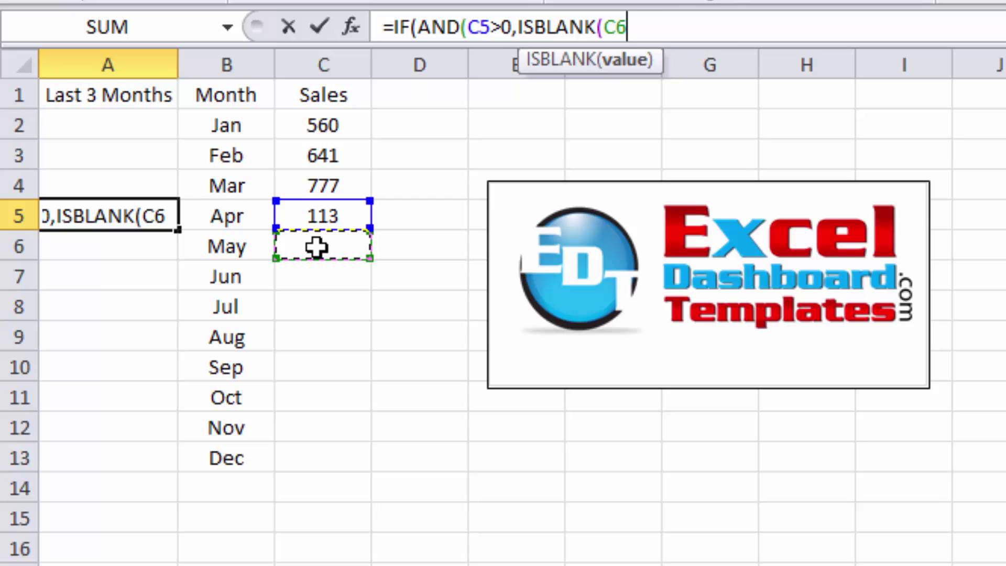
type("))")
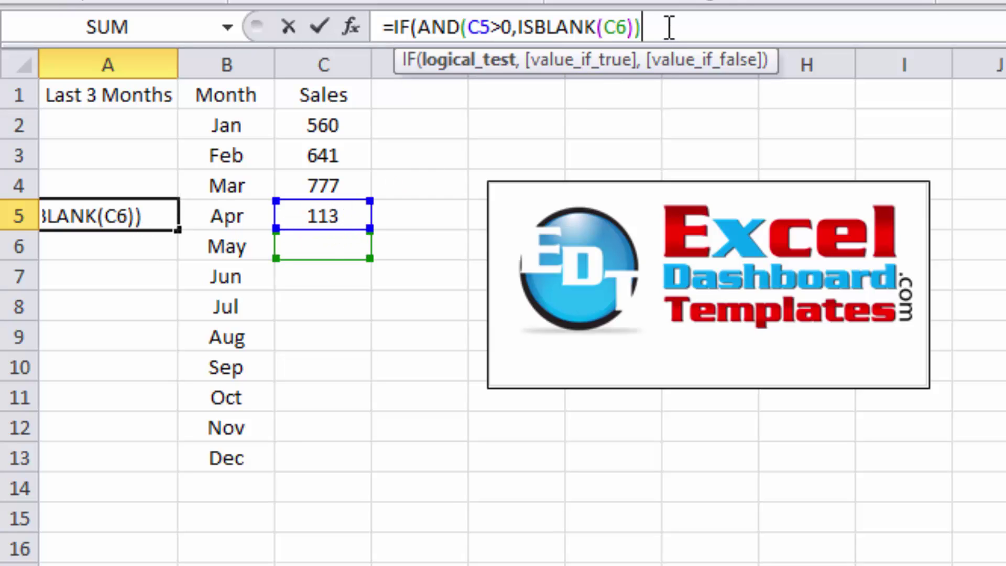
Add the true result 1 and a nested IF(A6=1,2 branch to the A5 formula
type(",1")
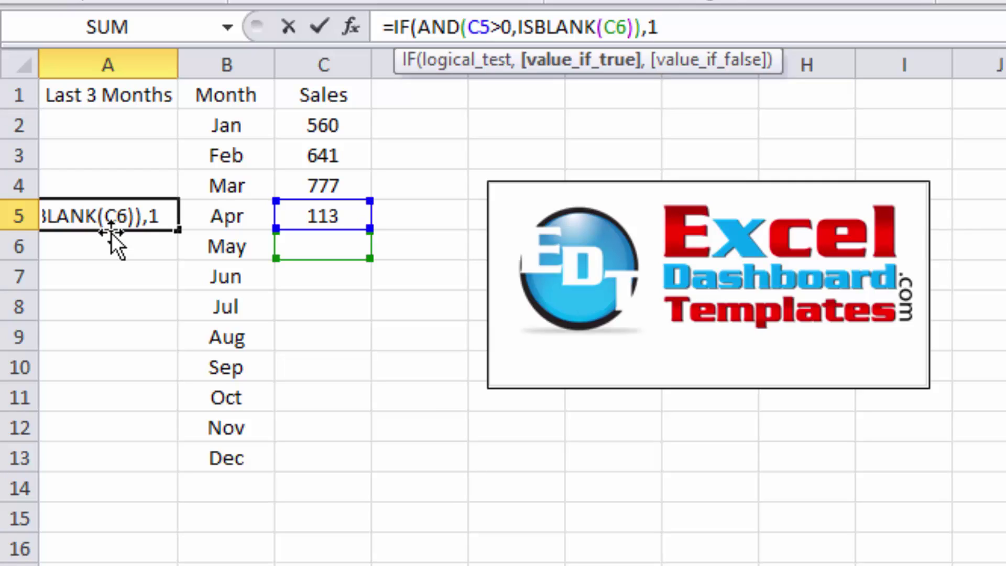
type(",")
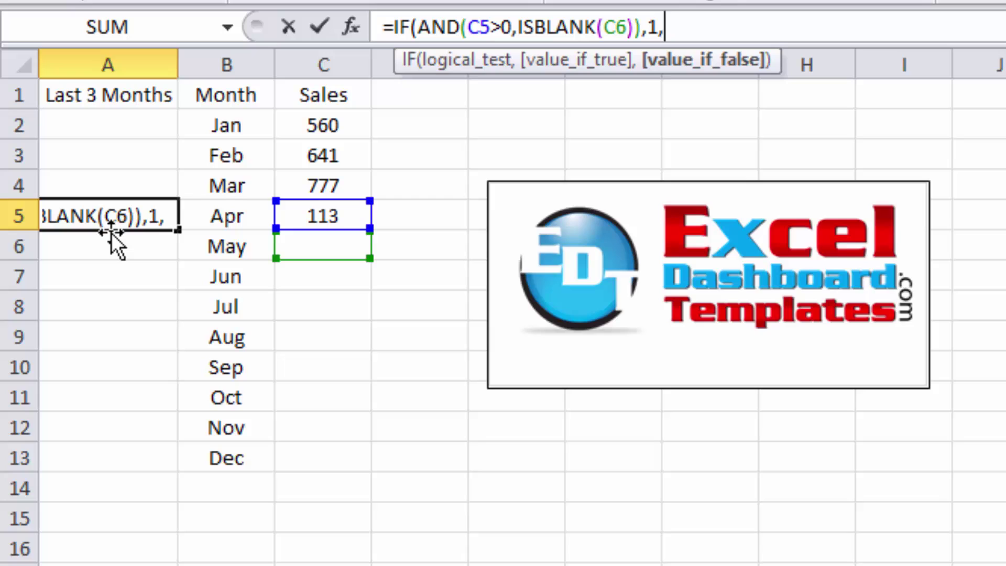
type("if")
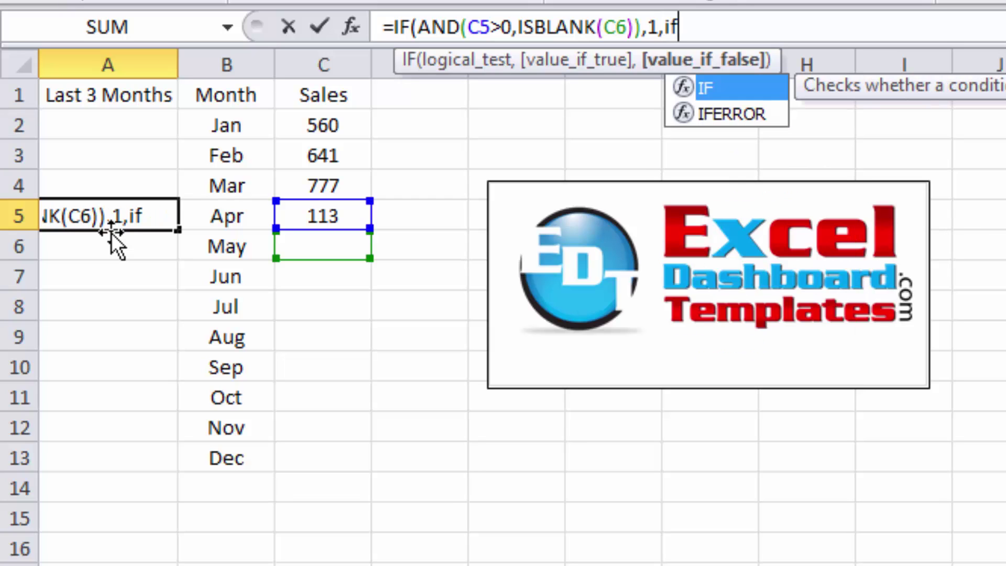
key("Tab")
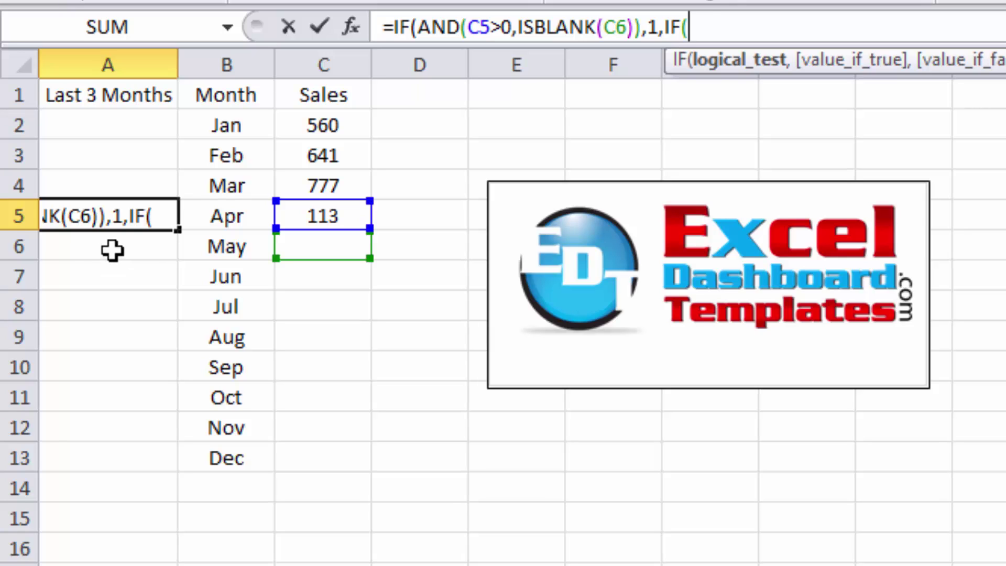
left_click(112, 250)
type("=")
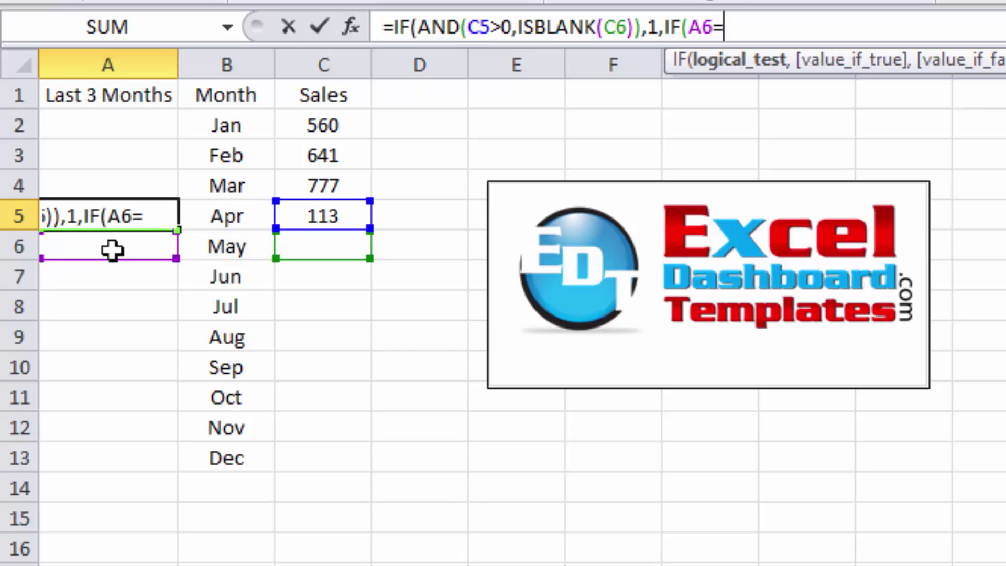
type("1")
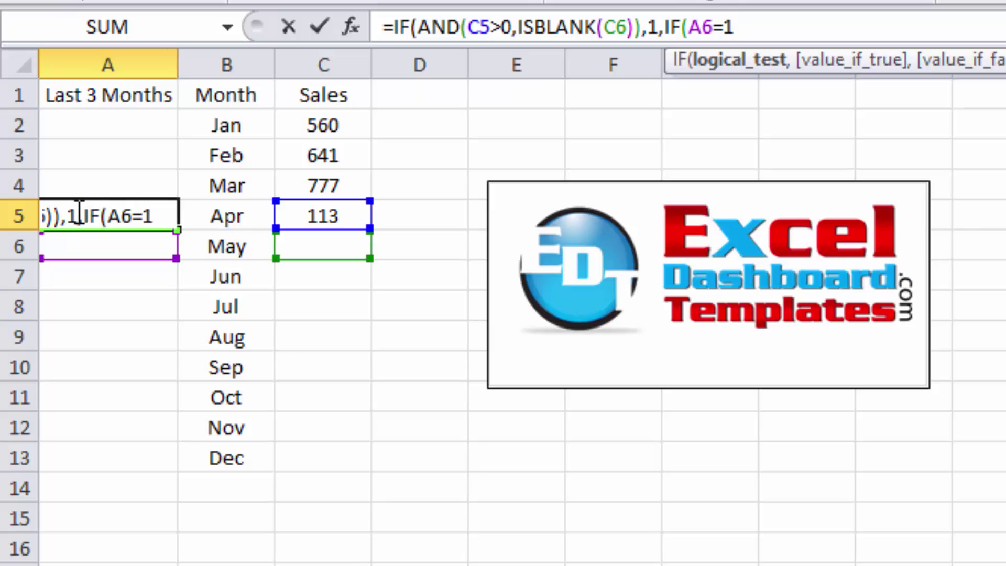
type(",")
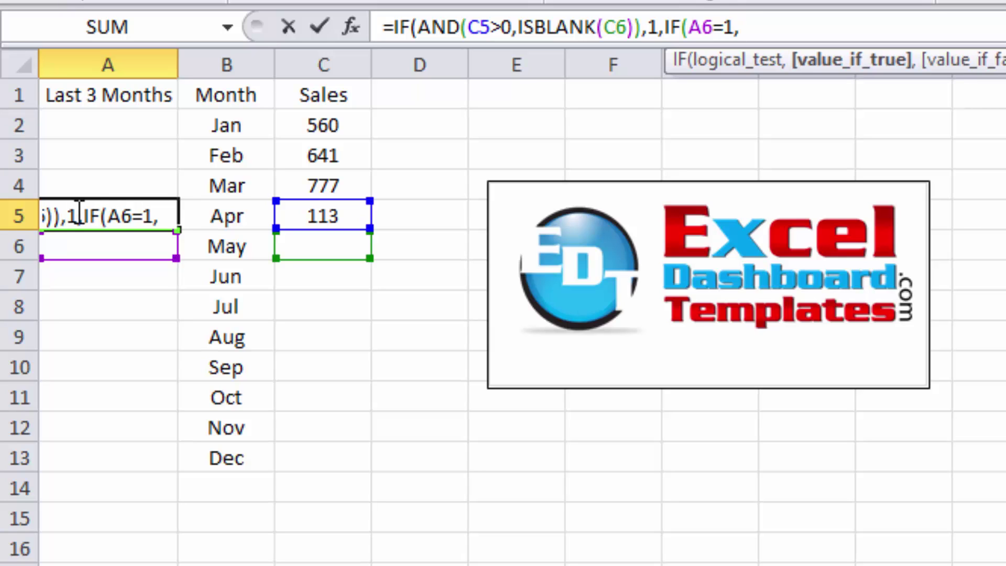
type("2")
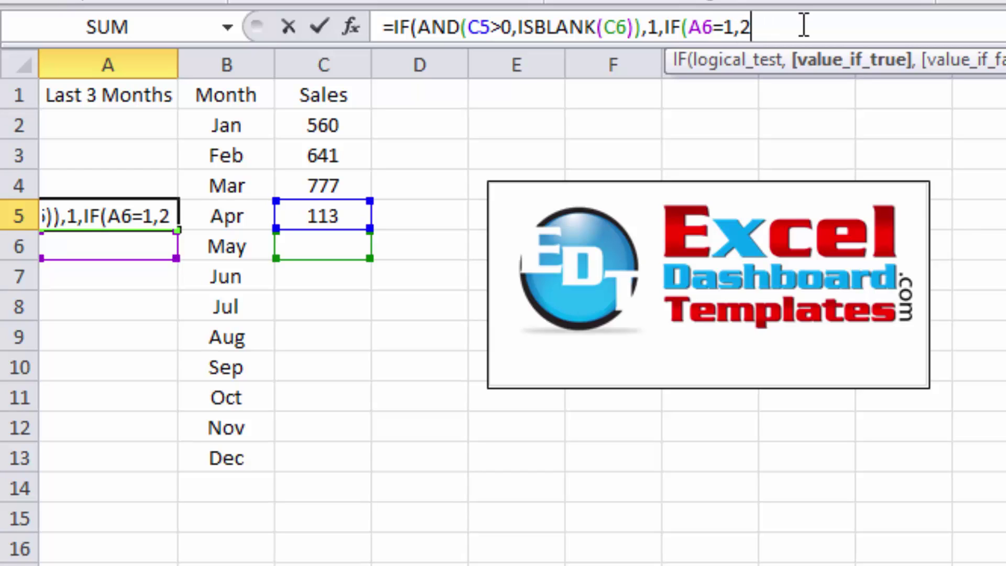
Finish with IF(A6=2,3,"") and the closing parentheses, committing the formula so A5 shows 1
type("if")
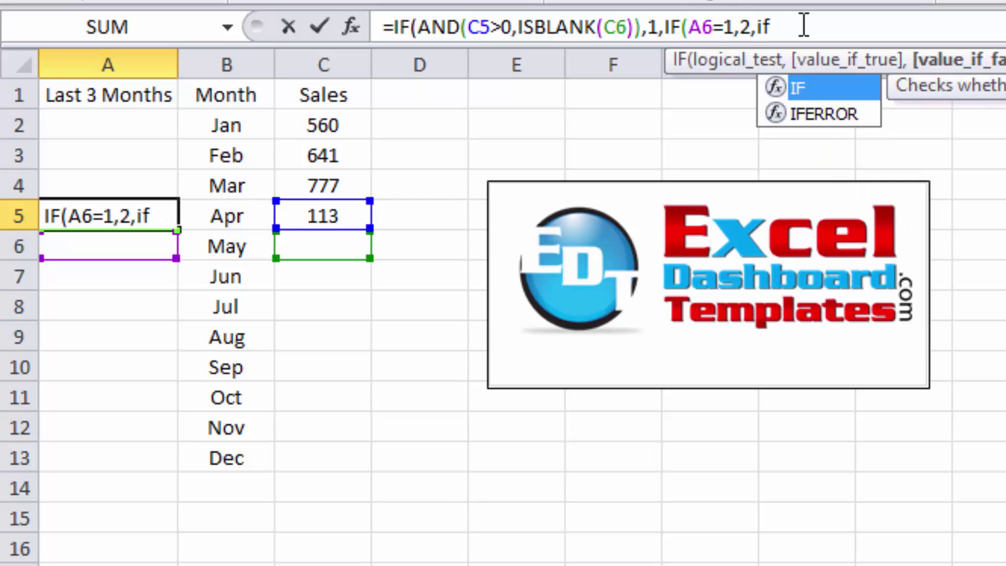
key("Tab")
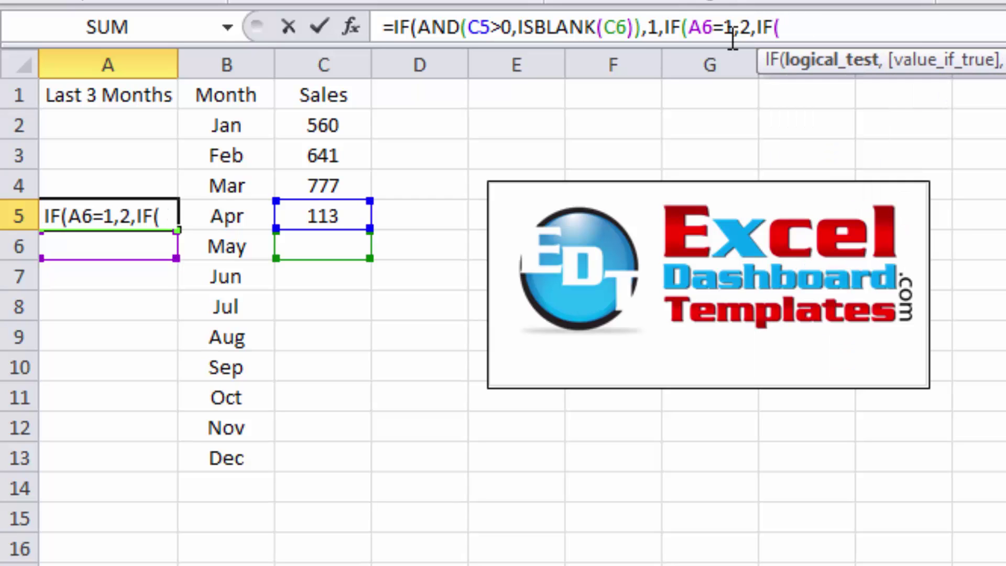
left_click(108, 249)
type("=2")
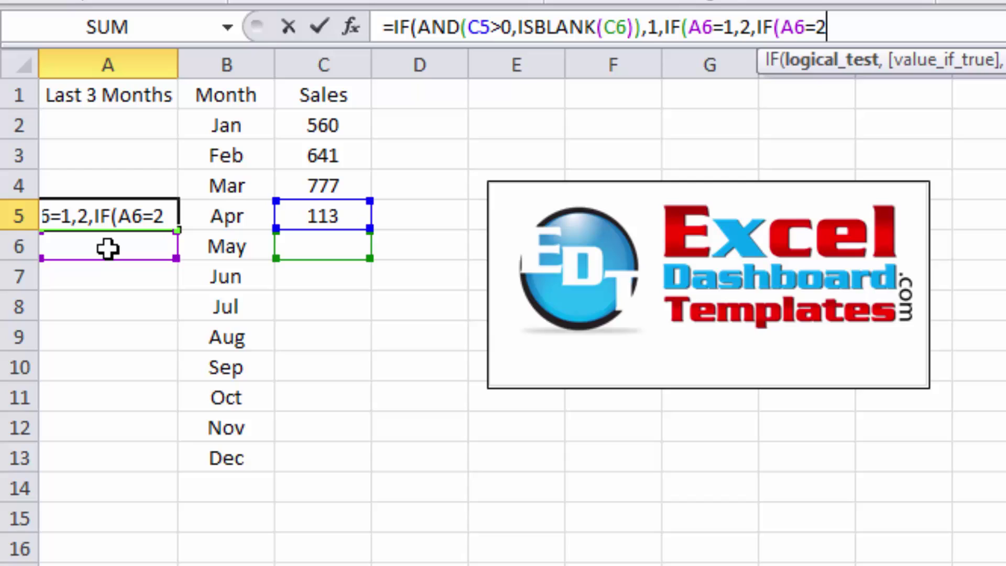
type(",3")
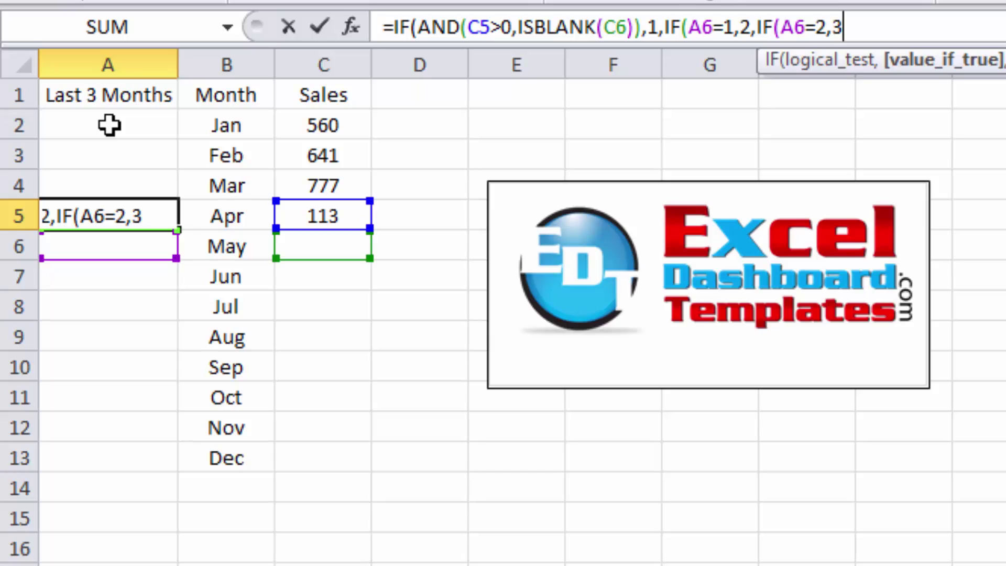
type(",")
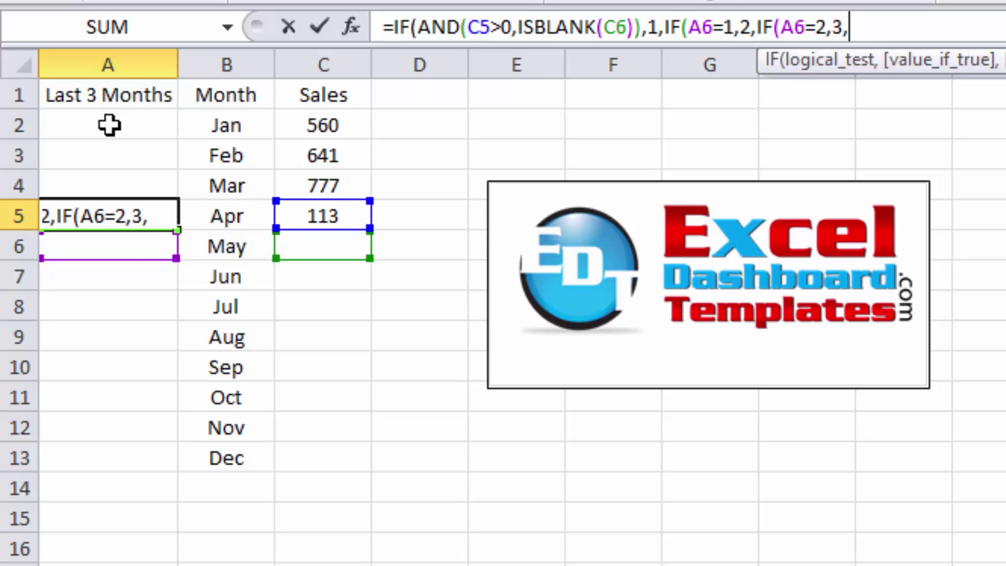
type("\"\")")
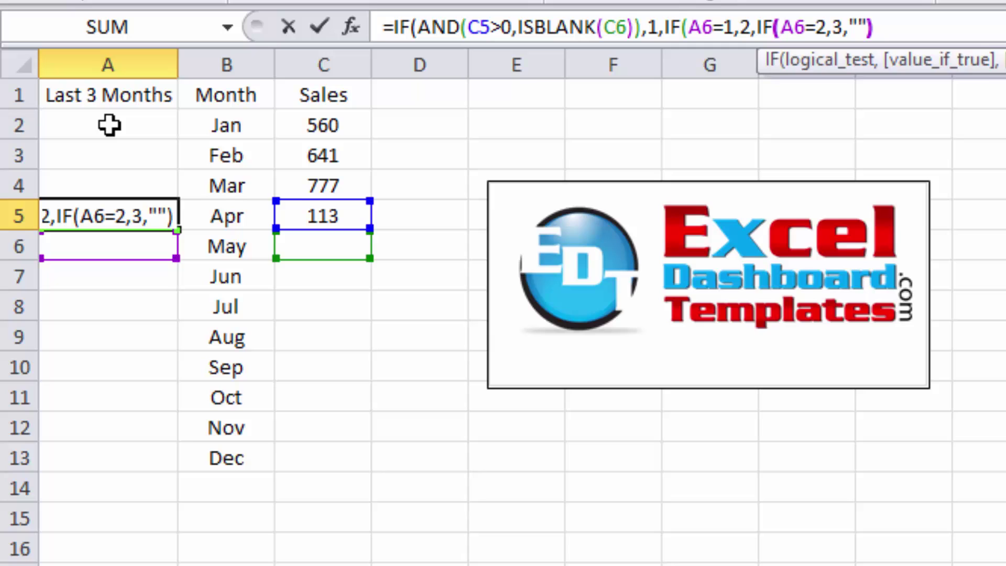
type("))")
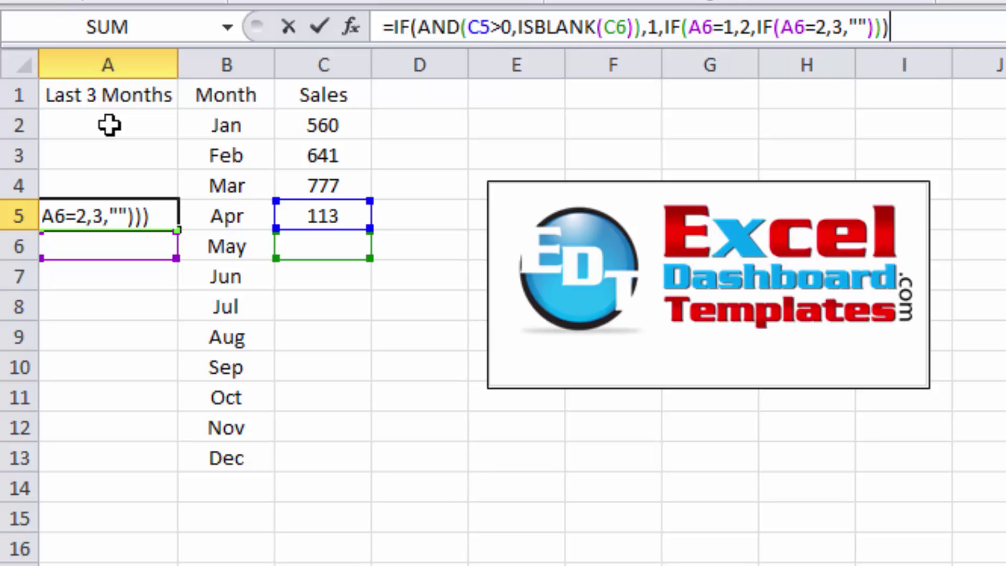
key("Return")
Compare A5's formula with April's sales in C5 and copy it
left_click(142, 213)
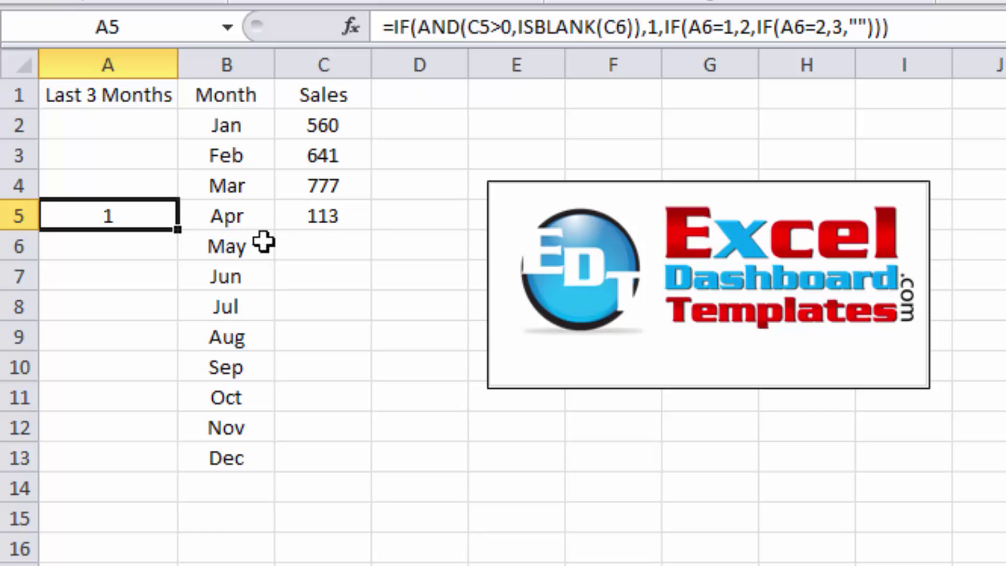
left_click(323, 212)
left_click(149, 216)
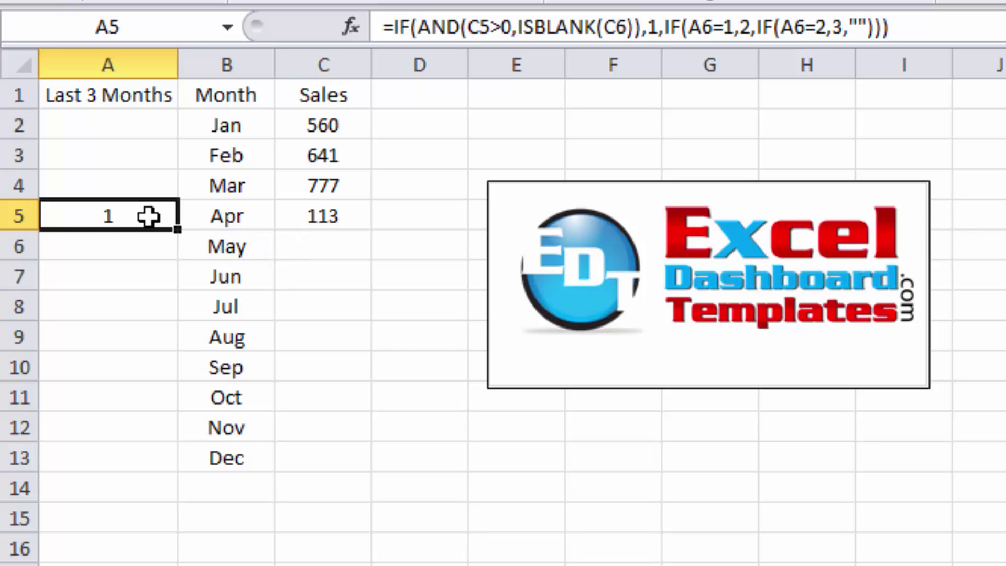
key("ctrl+c")
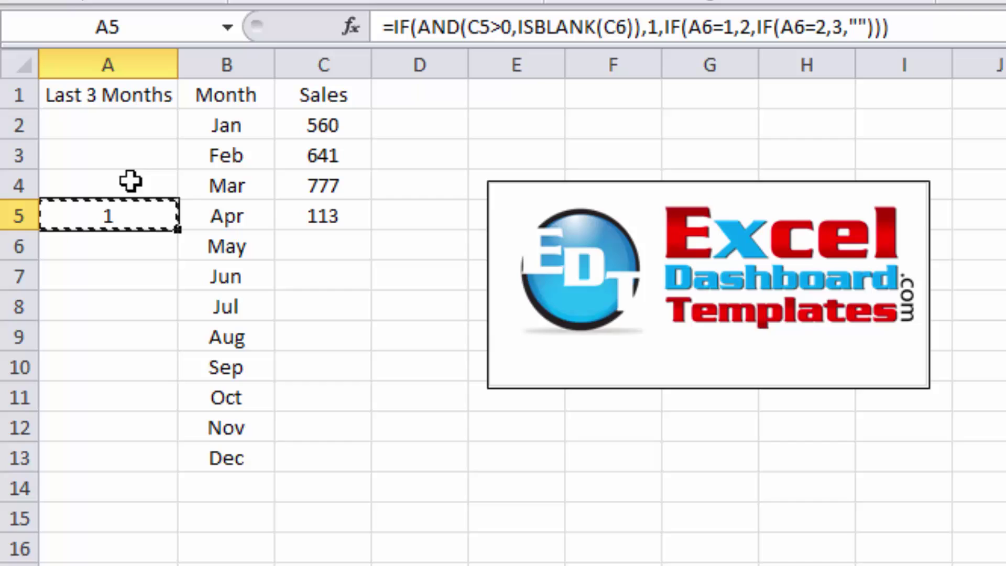
Paste the formula into A2:A13, clear the copy marquee, and check the adjusted formula in A6
left_click(134, 124)
key("ctrl+v")
left_click_drag(134, 125, 137, 448)
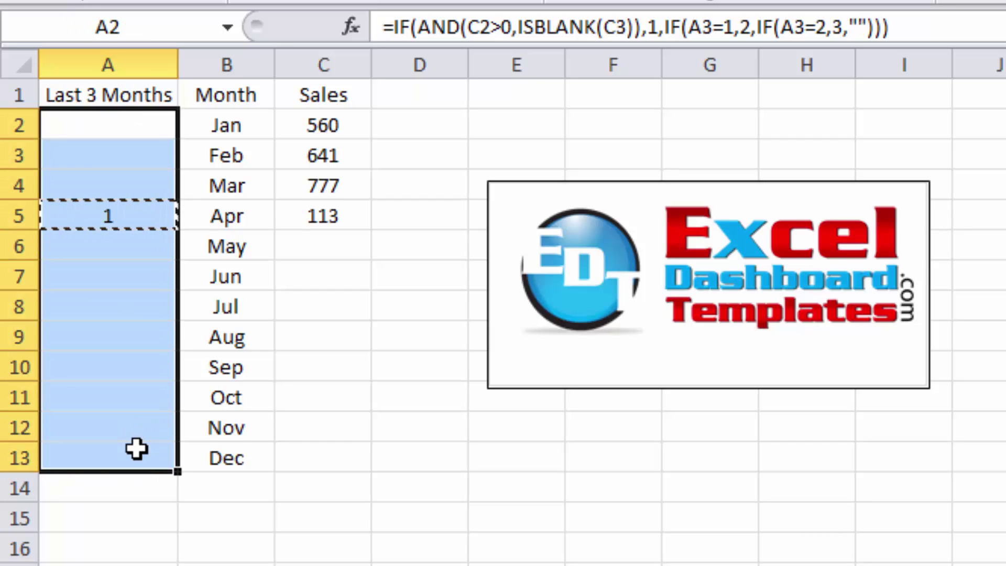
key("ctrl+v")
left_click(222, 433)
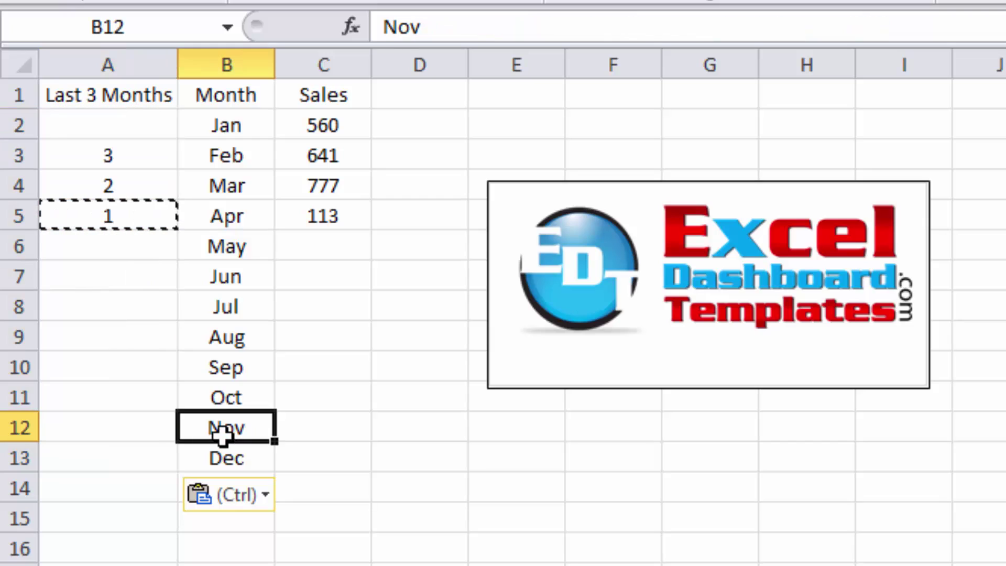
key("Escape")
left_click(110, 314)
left_click(129, 235)
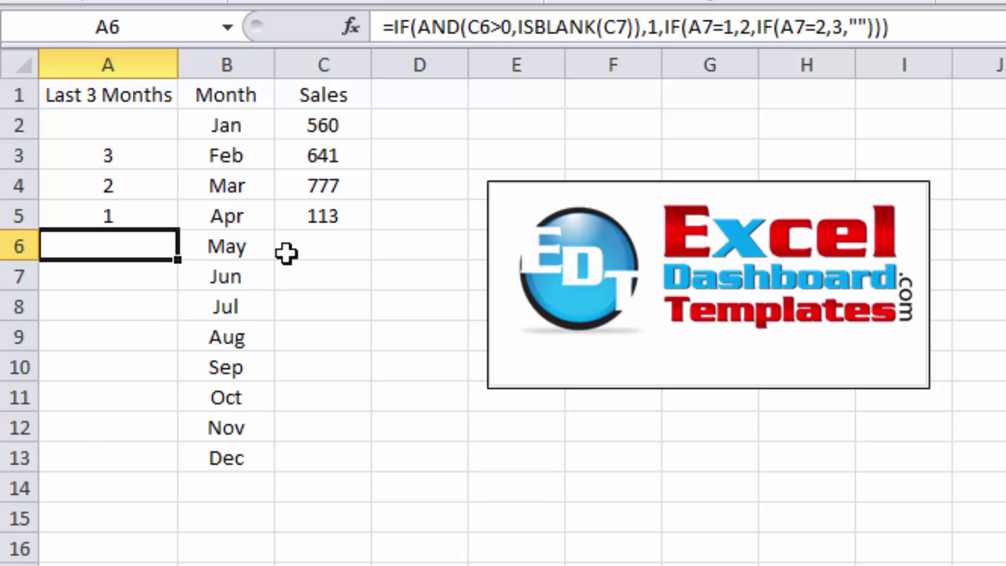
Test the flags by entering 150 as May's sales, then undo the entry
left_click(301, 245)
left_click(104, 209)
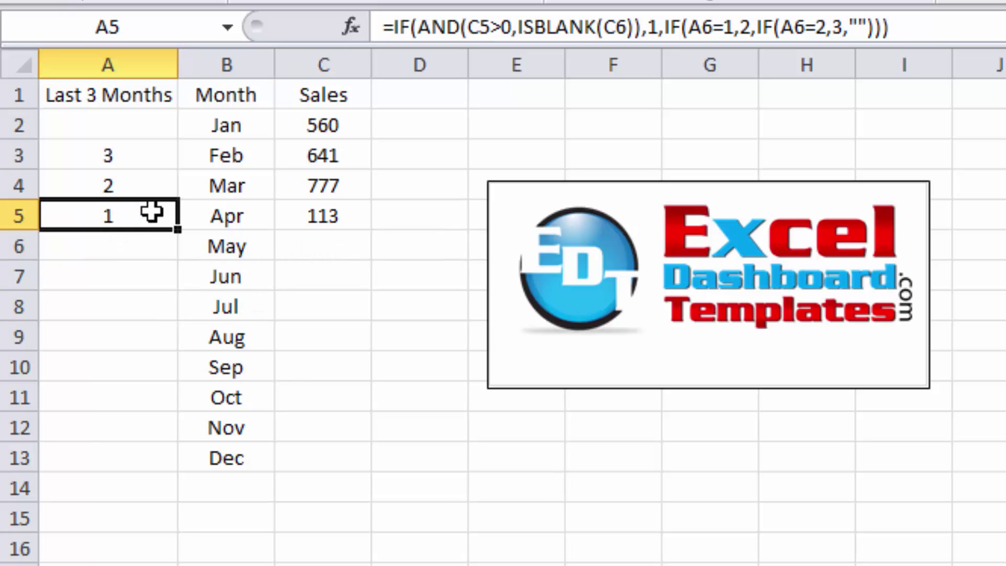
left_click(157, 184)
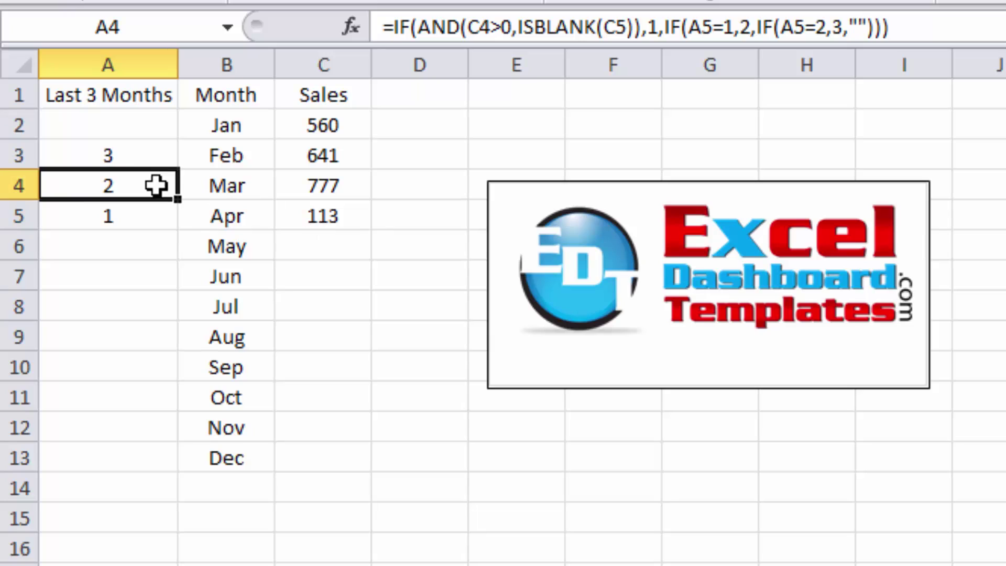
left_click(152, 155)
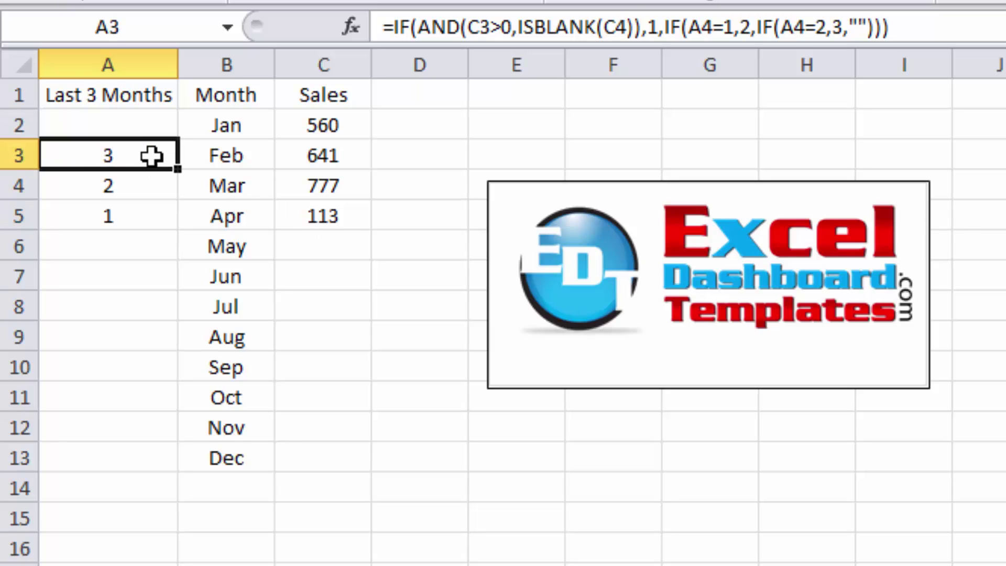
left_click(329, 250)
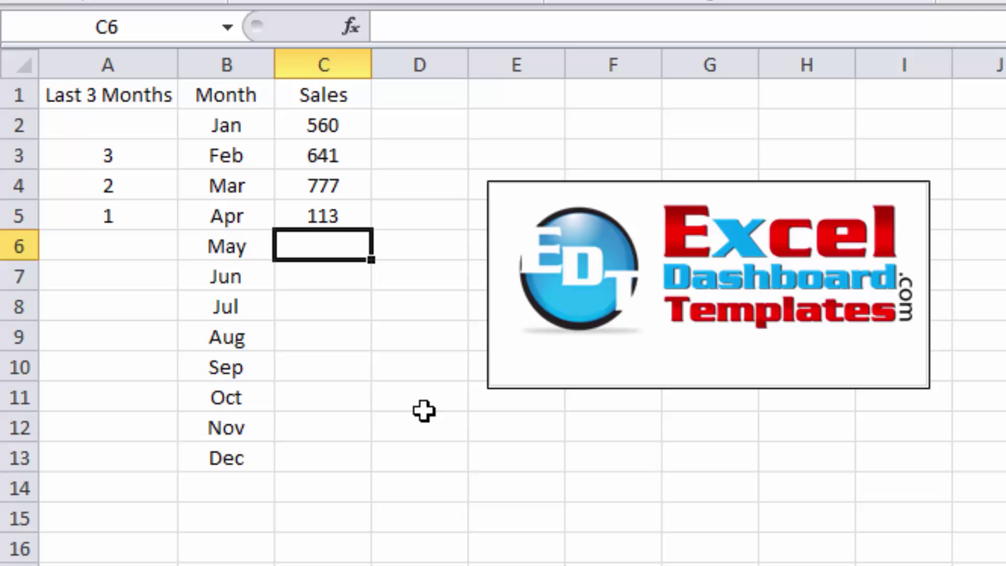
type("150")
key("Return")
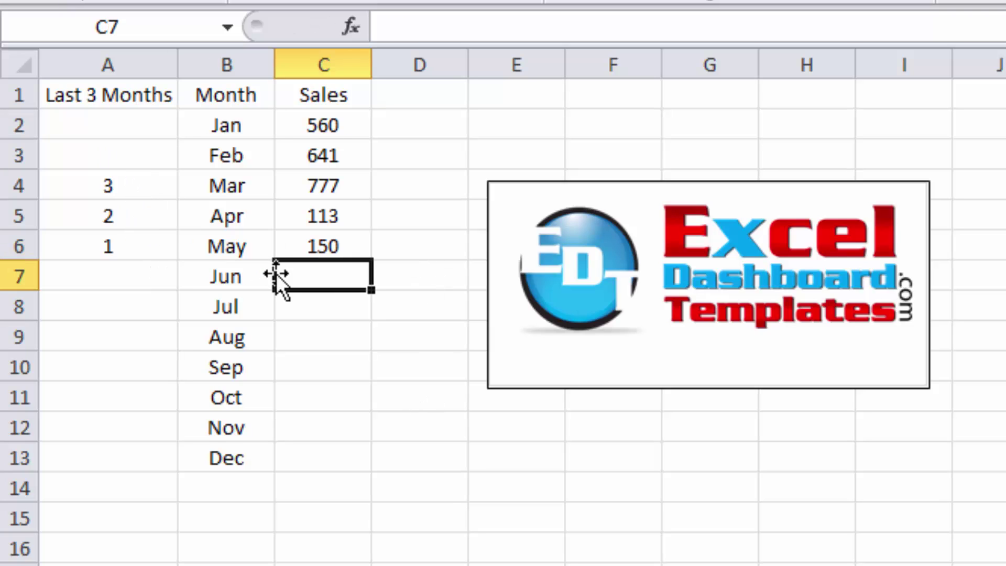
key("ctrl+z")
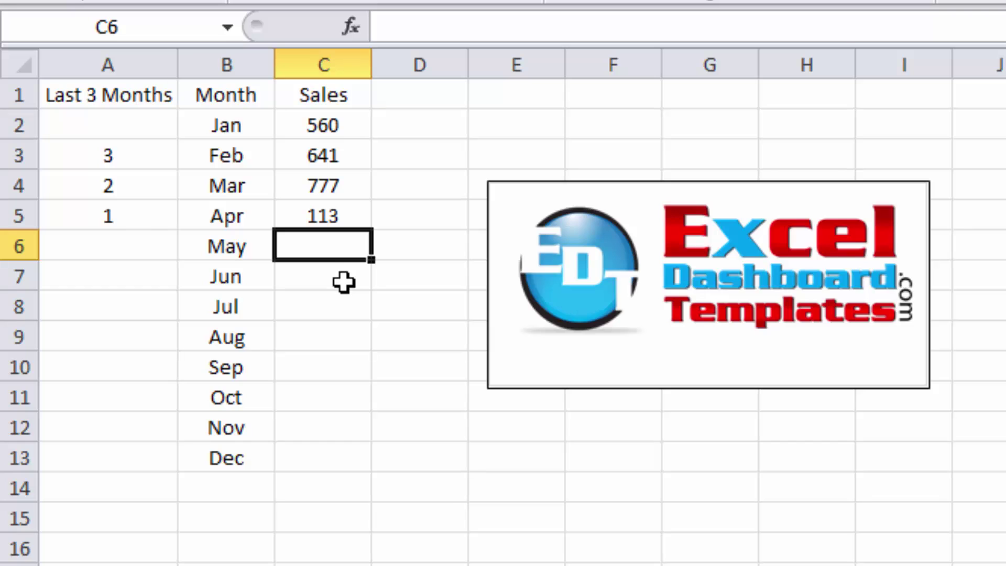
Review the restored flags in A3:A5 and the A1:C13 range, and inspect A6's IF formula
left_click_drag(141, 223, 136, 163)
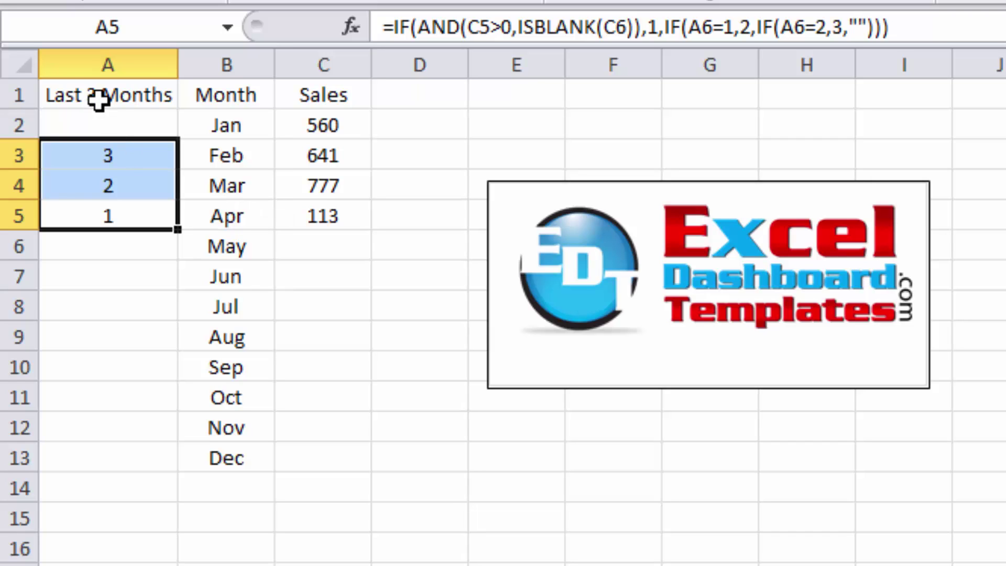
left_click_drag(71, 92, 309, 446)
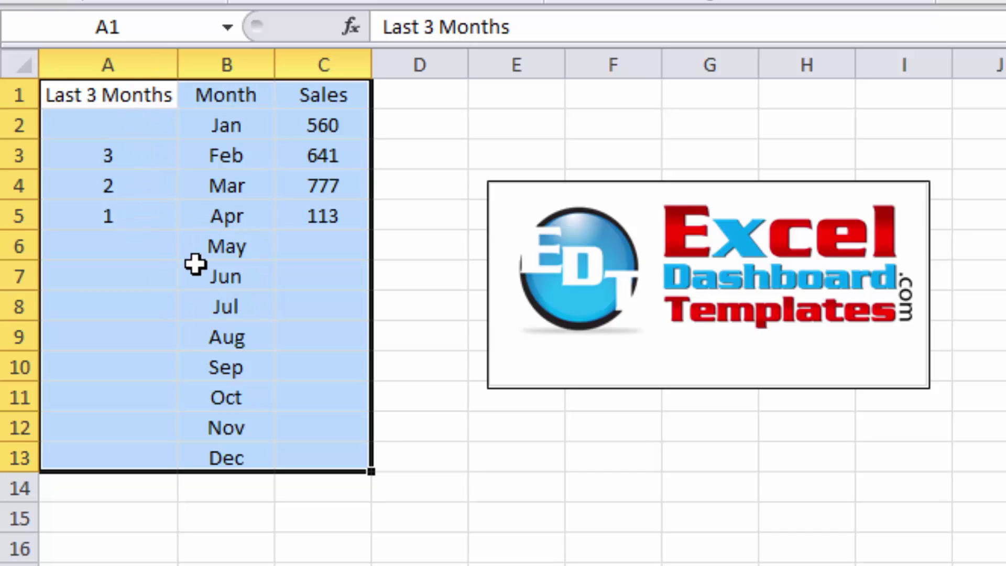
left_click(231, 217)
left_click(148, 257)
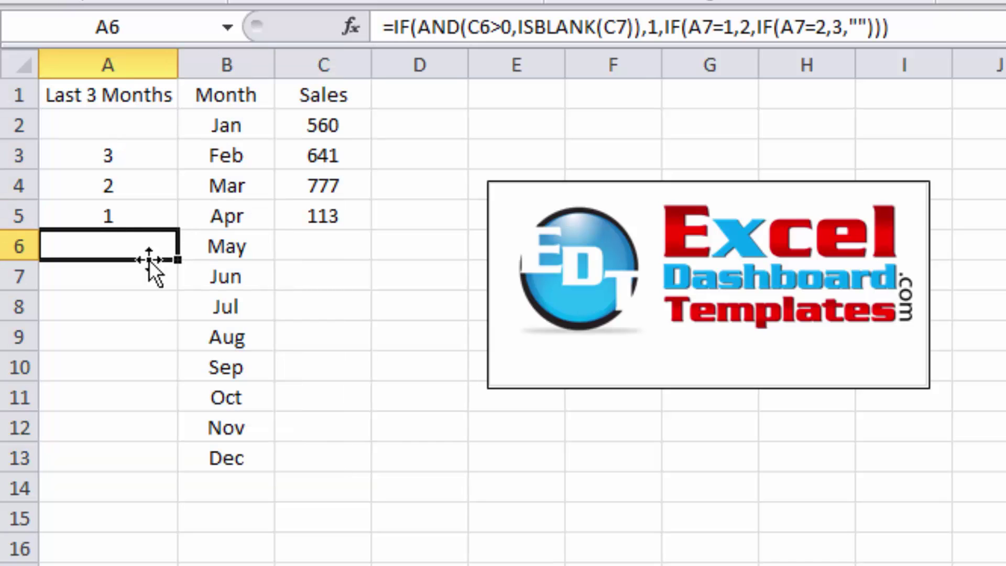
left_click(236, 434)
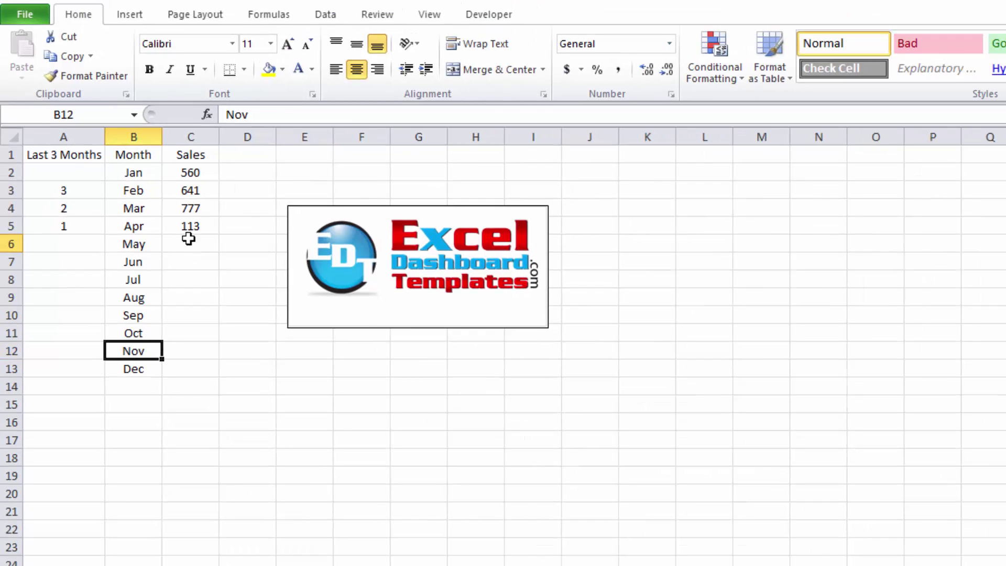
Insert a PivotTable from A1:C13 on a new worksheet
left_click(188, 239)
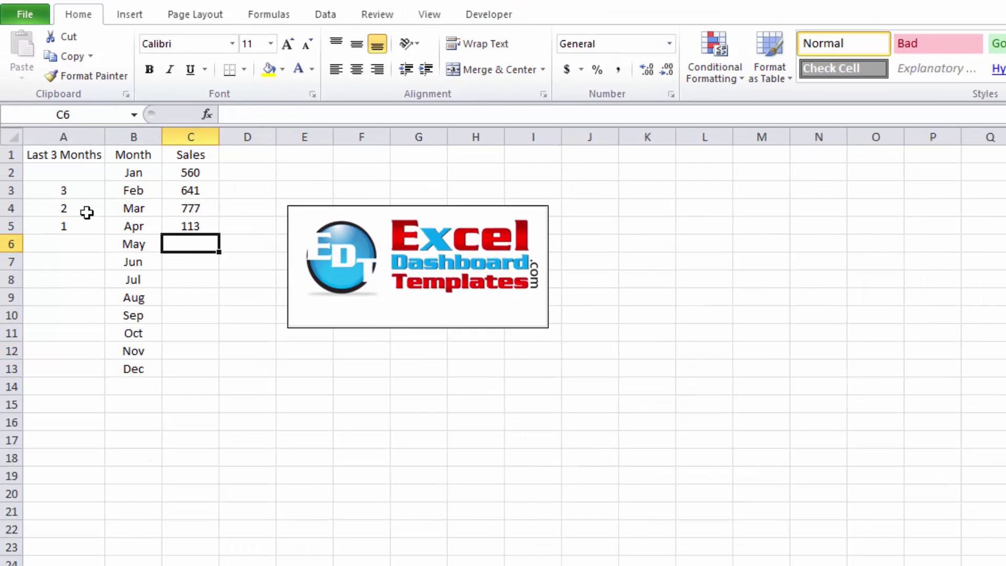
left_click_drag(63, 152, 188, 372)
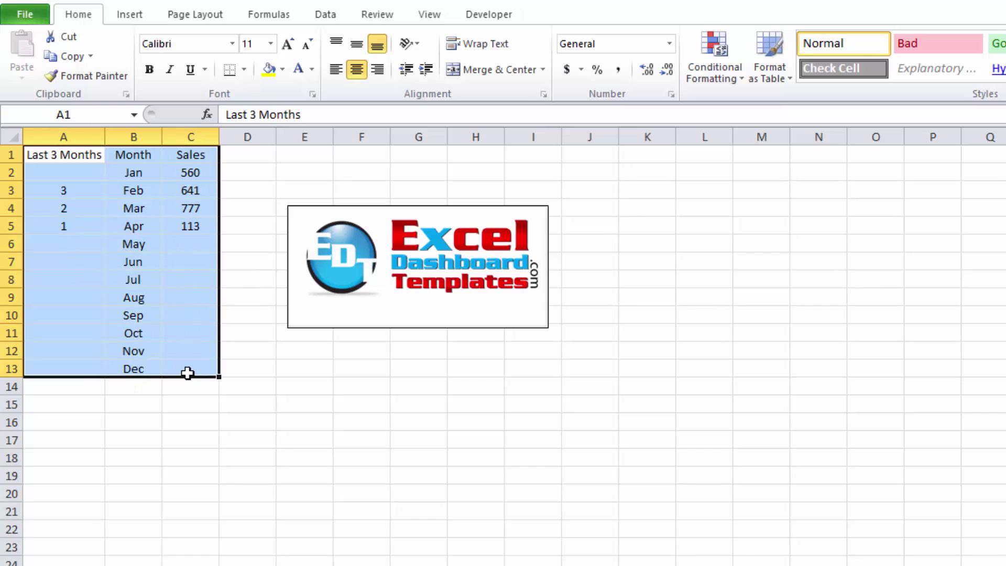
left_click(147, 20)
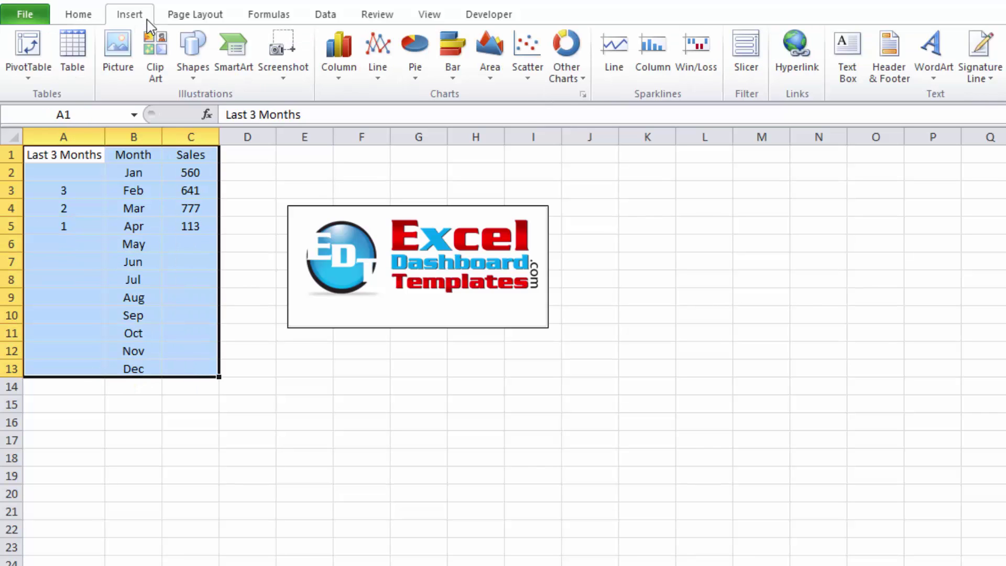
left_click(42, 50)
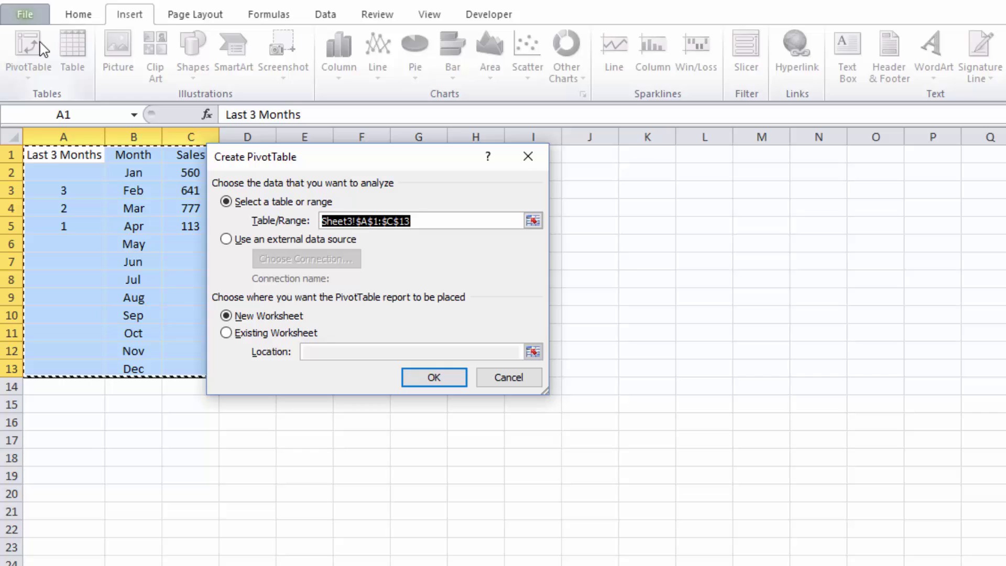
left_click(447, 381)
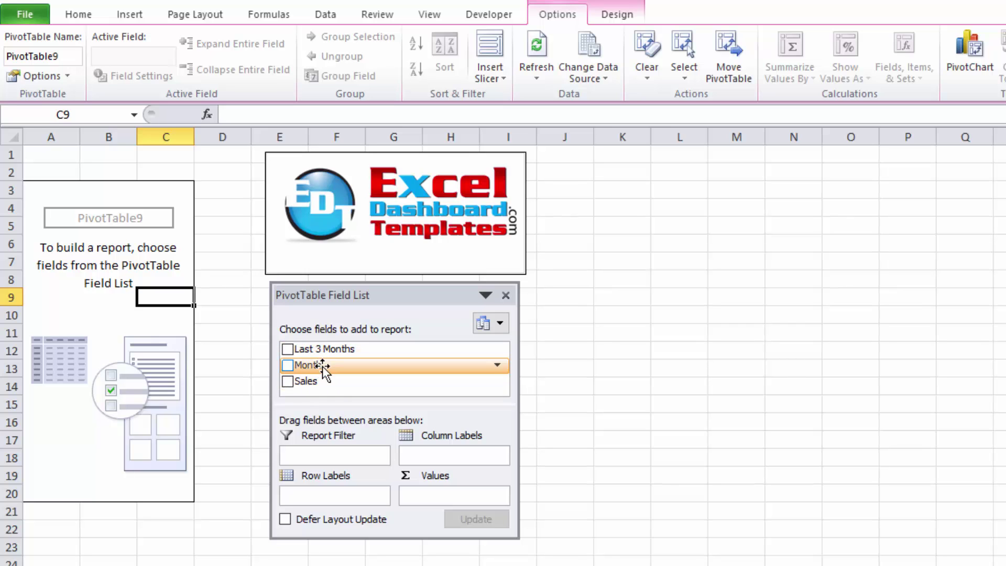
Place Month in Row Labels, Sales in Values and Last 3 Months in Report Filter
left_click_drag(322, 366, 312, 496)
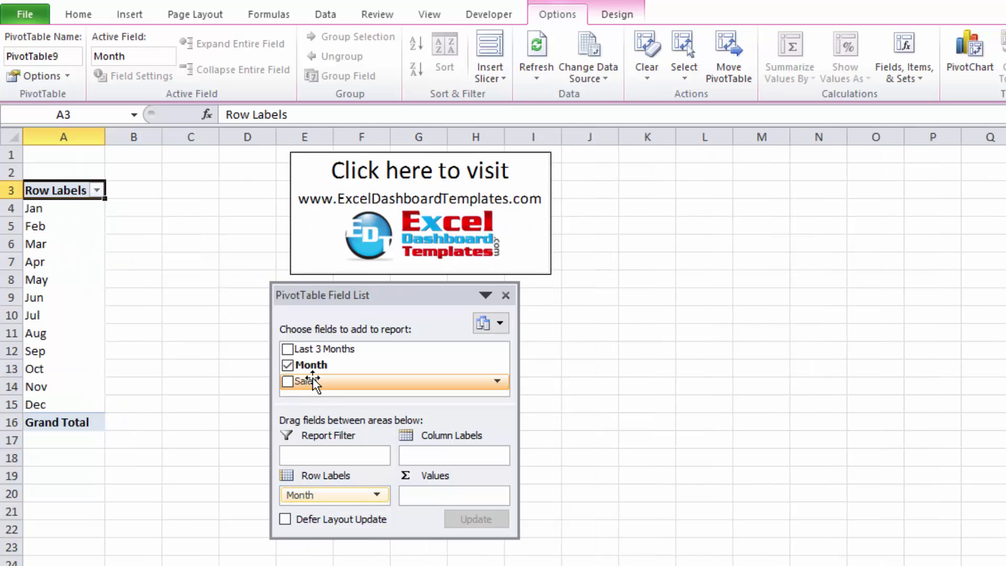
left_click_drag(312, 377, 429, 500)
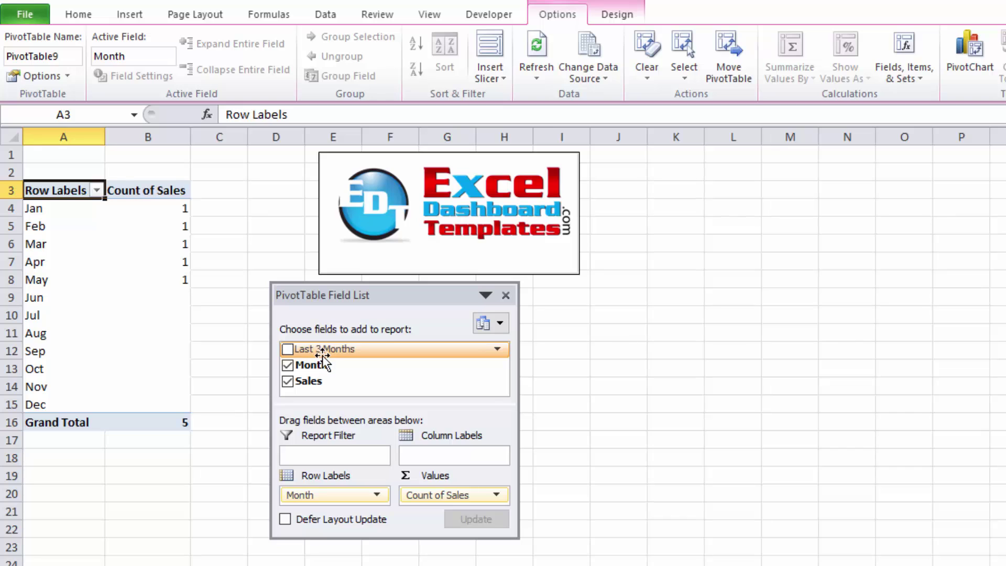
left_click_drag(323, 356, 332, 458)
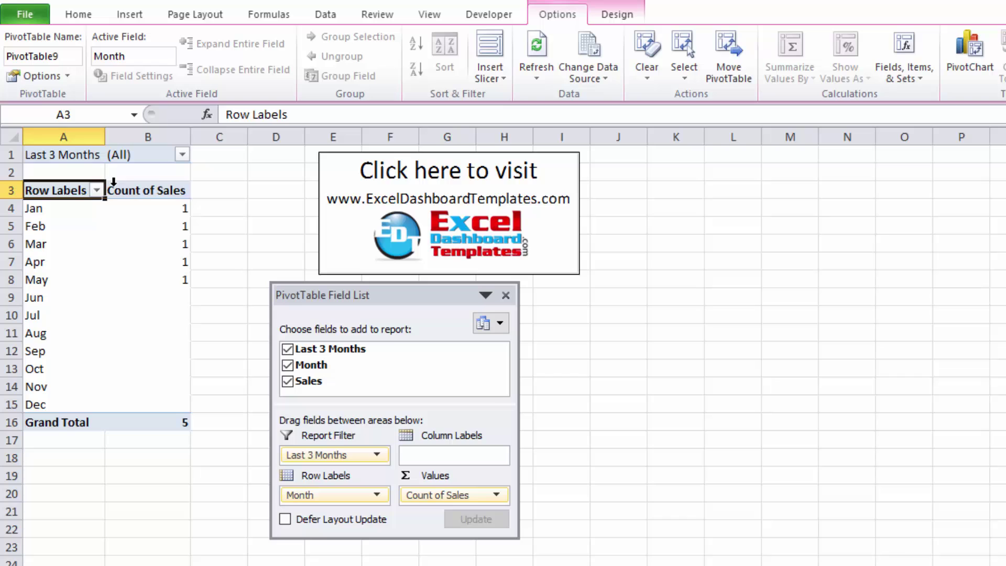
Review the pivot's month rows and their Count of Sales values
left_click(38, 209)
left_click(86, 218)
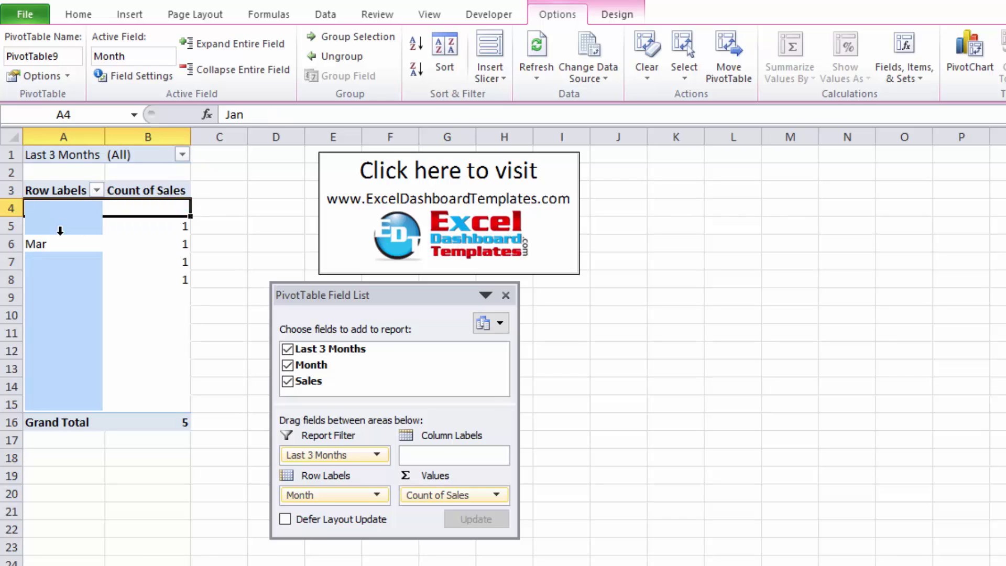
left_click(65, 281)
left_click(144, 272)
left_click(142, 328)
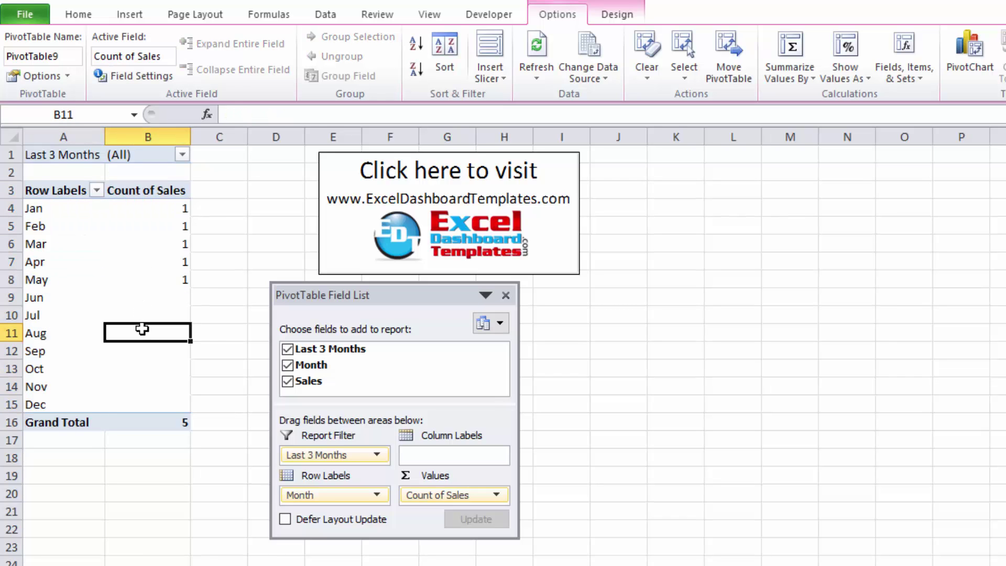
Filter Last 3 Months with multiple items allowed, excluding the blank value
left_click(51, 152)
left_click(183, 155)
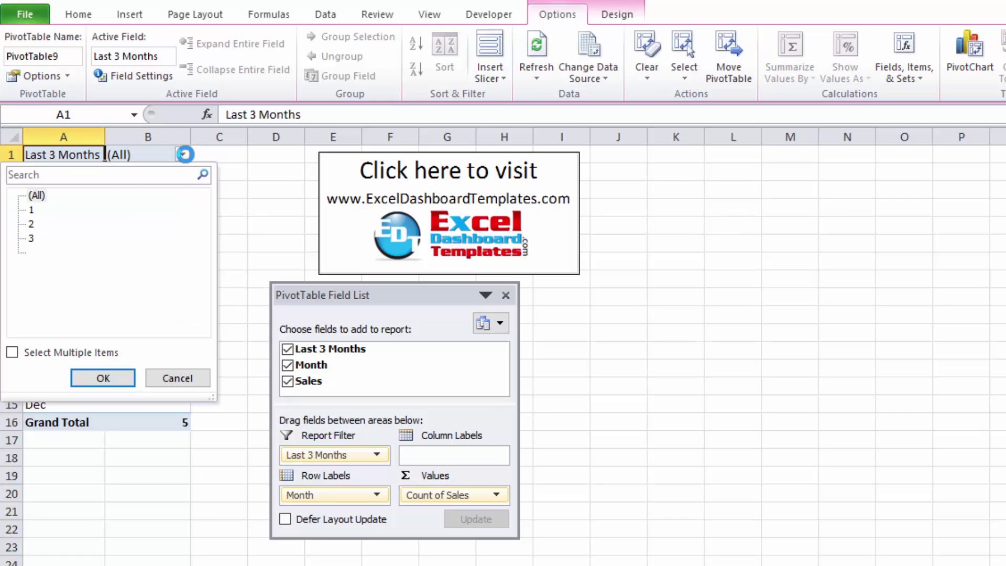
left_click(183, 155)
left_click(183, 154)
left_click(11, 354)
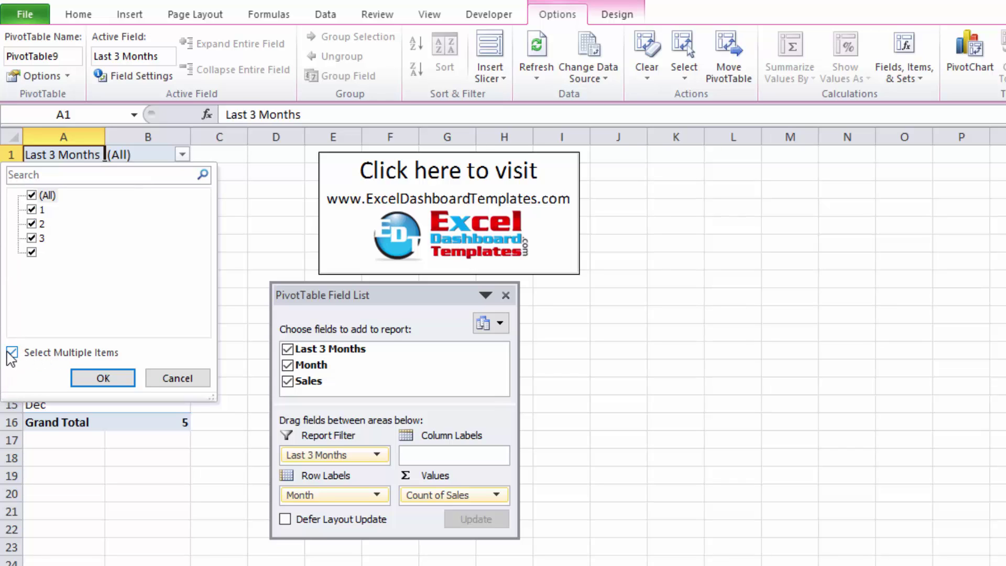
left_click(30, 253)
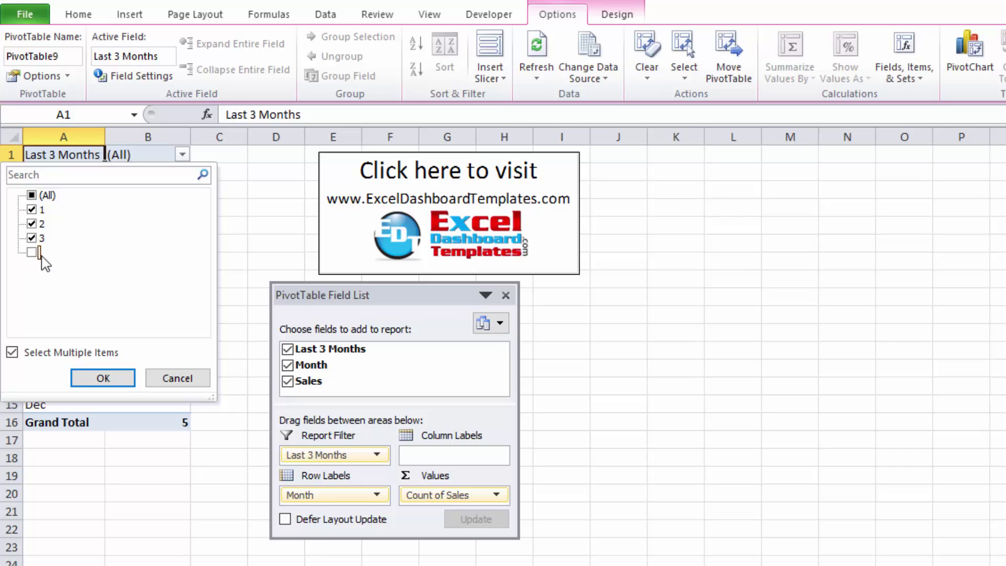
left_click(103, 378)
left_click(116, 294)
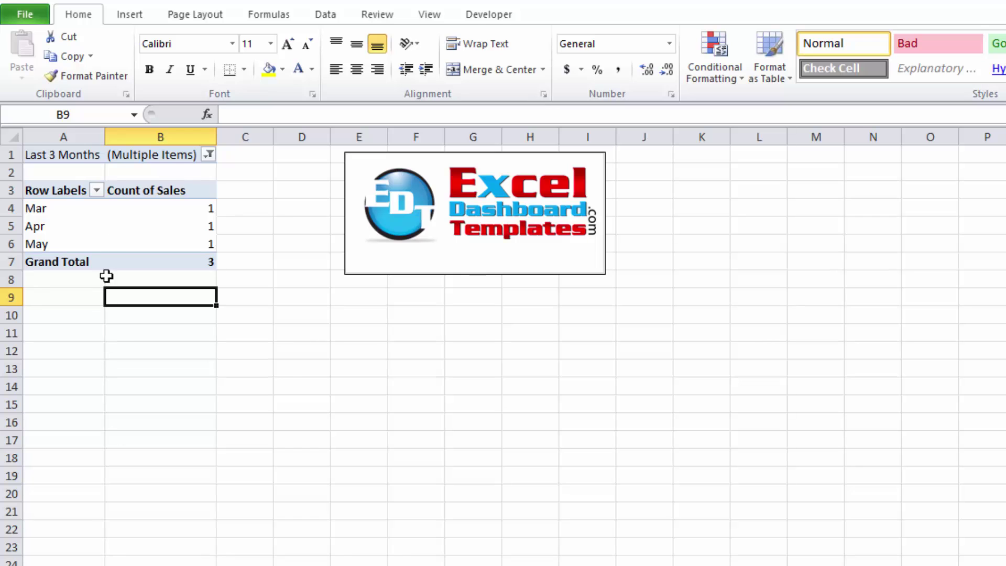
left_click(108, 209)
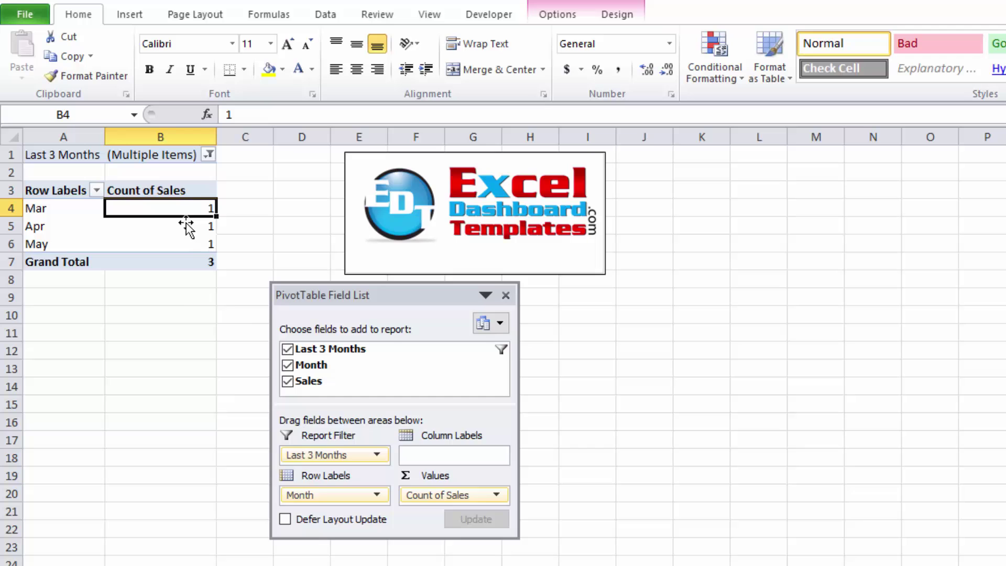
Refresh the pivot table from the Apr row label's context menu
left_click(160, 314)
left_click(143, 241)
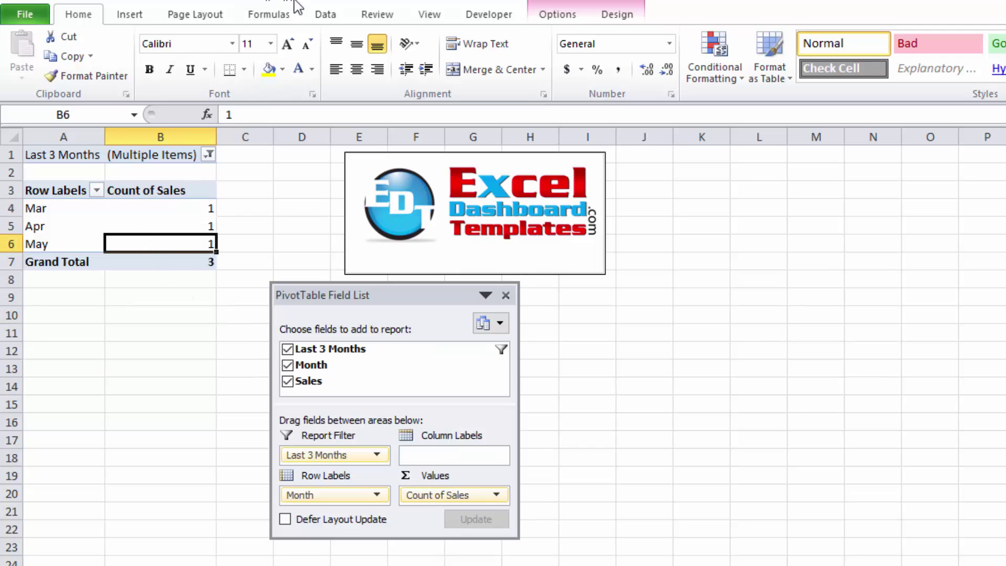
left_click(321, 16)
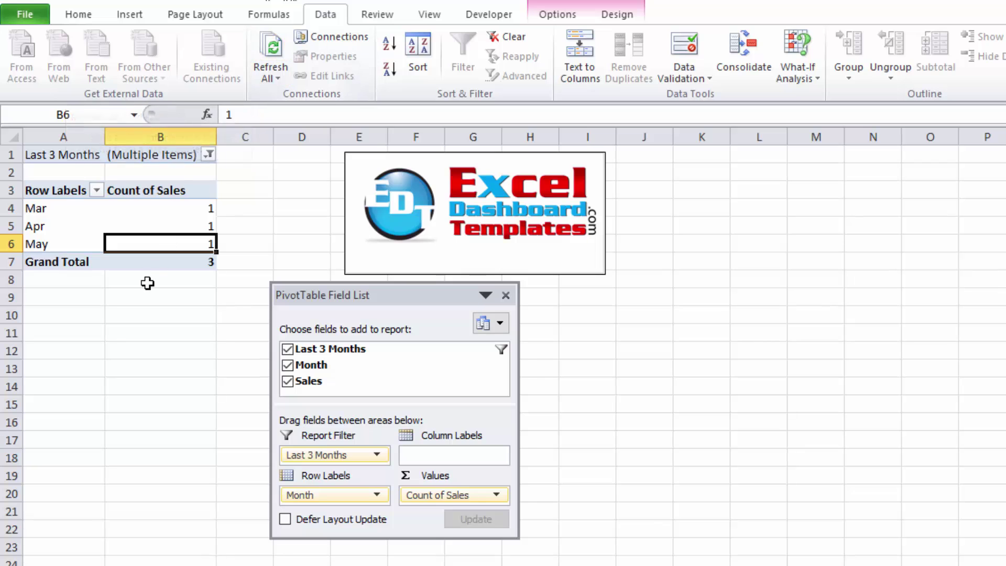
left_click(119, 337)
left_click(90, 226)
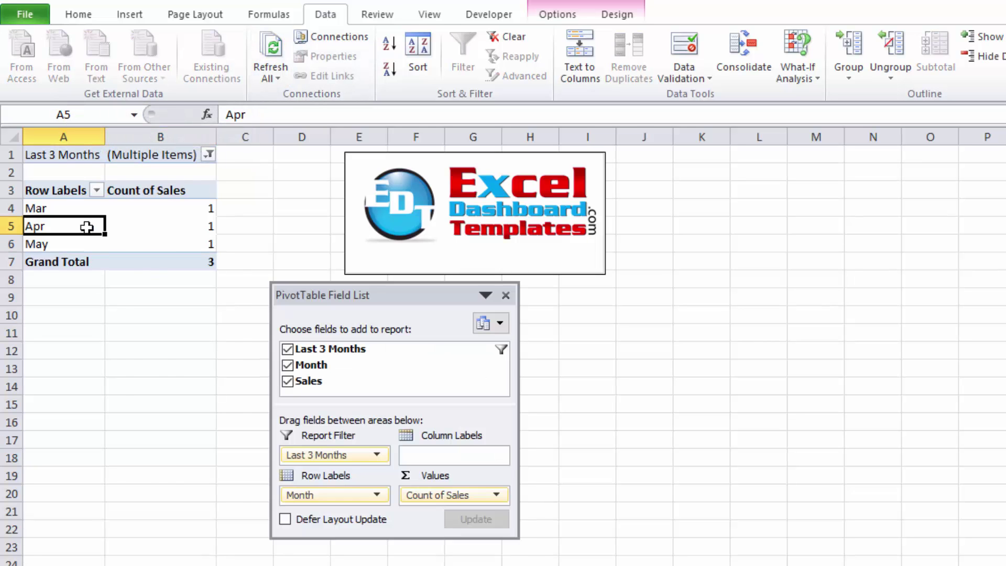
right_click(87, 227)
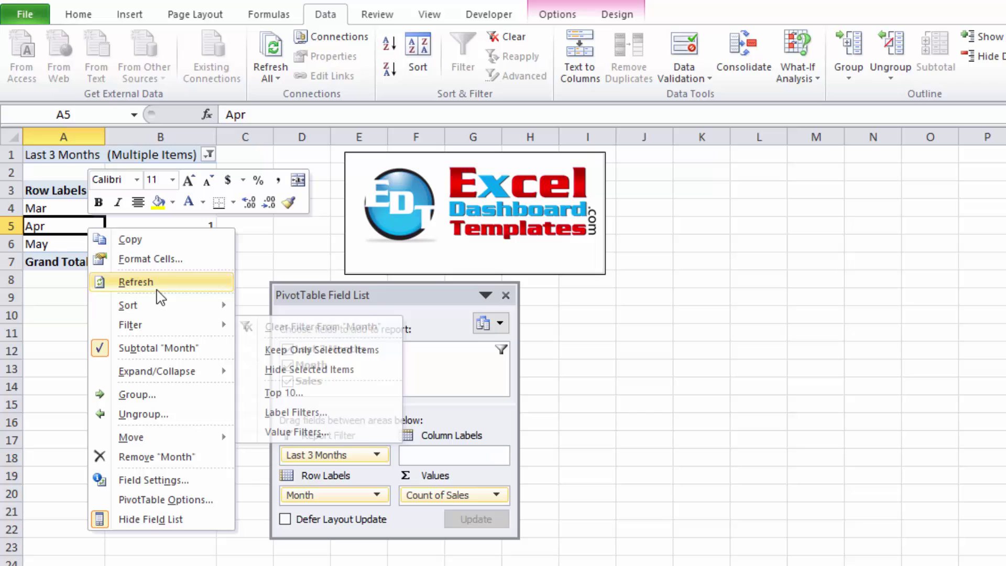
left_click(233, 278)
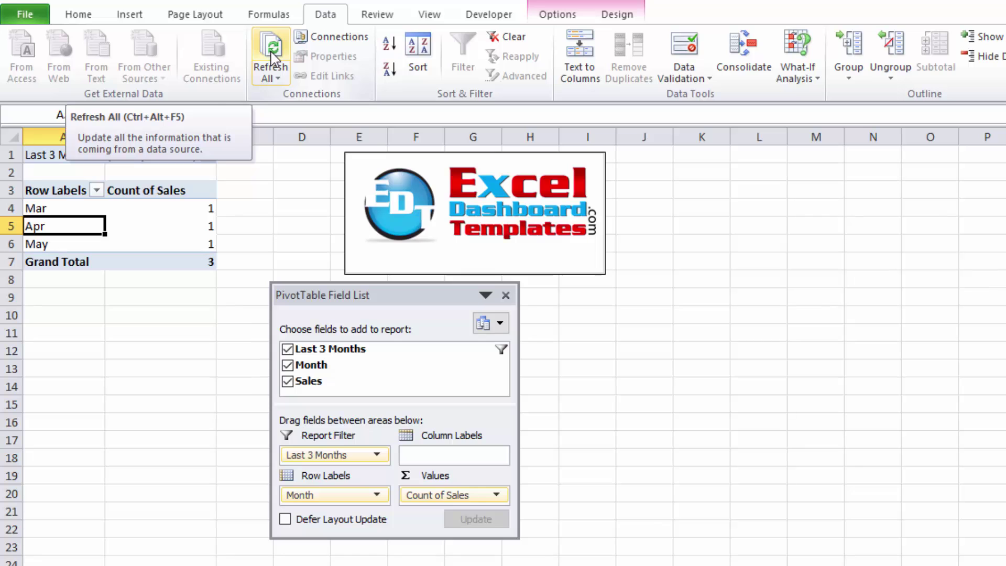
Refresh again so the rows show Feb, Mar and Apr, then select their three counts
left_click(74, 207)
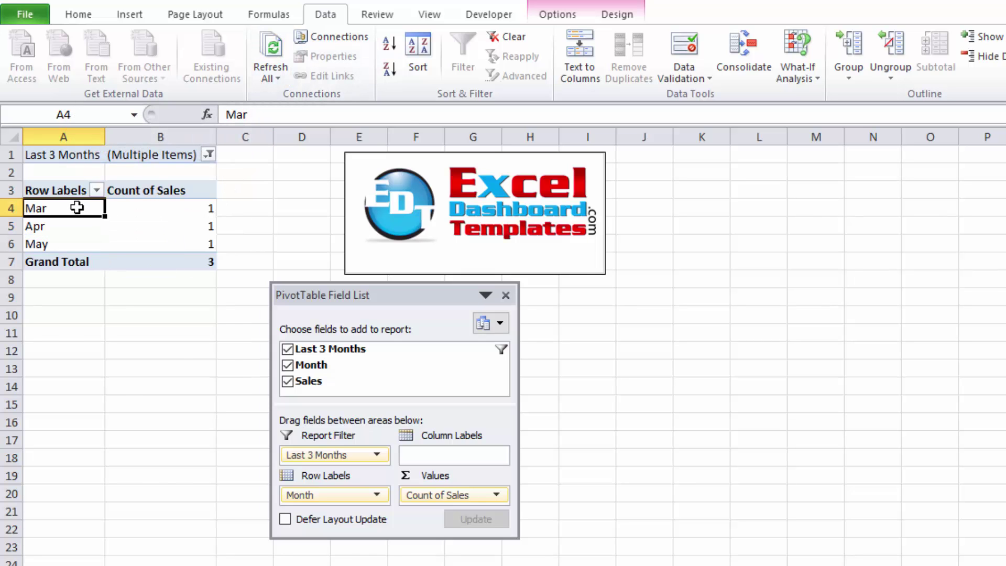
right_click(77, 208)
left_click(114, 261)
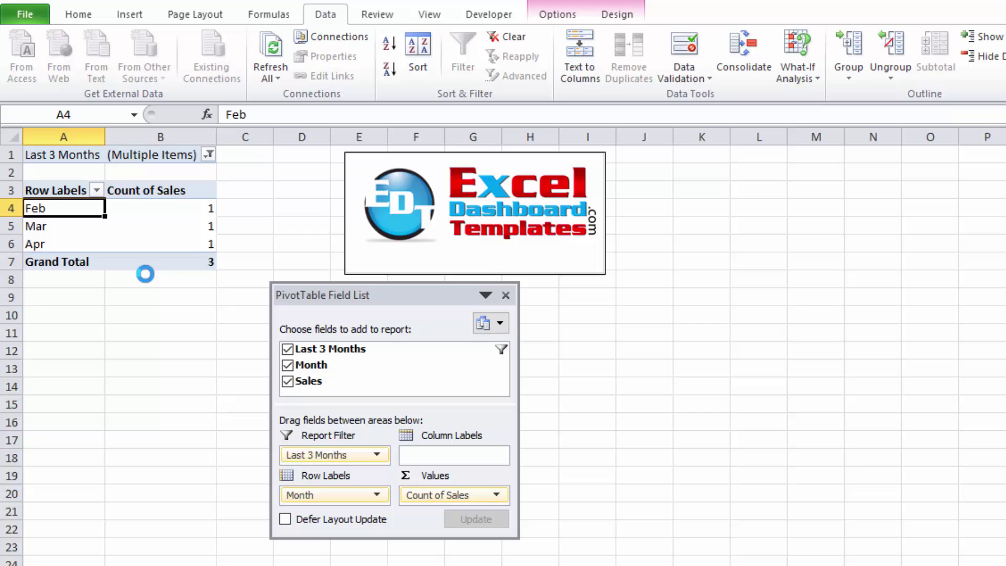
left_click(79, 331)
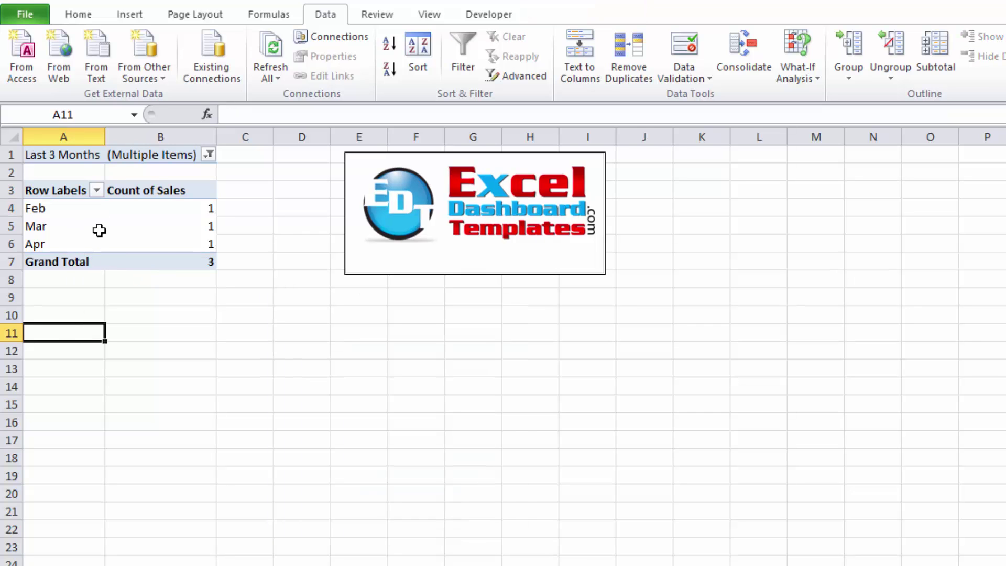
left_click(58, 211)
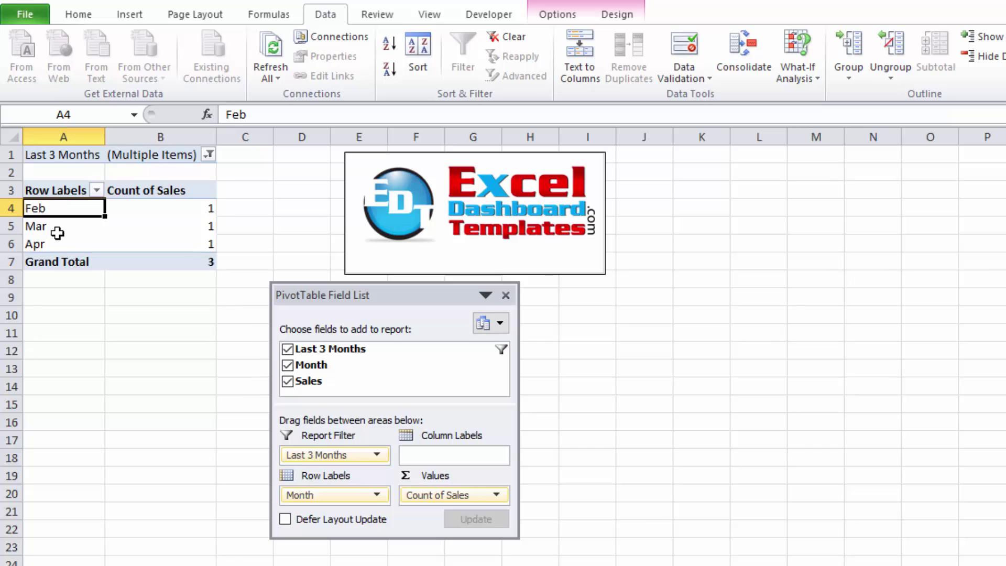
left_click_drag(160, 207, 157, 242)
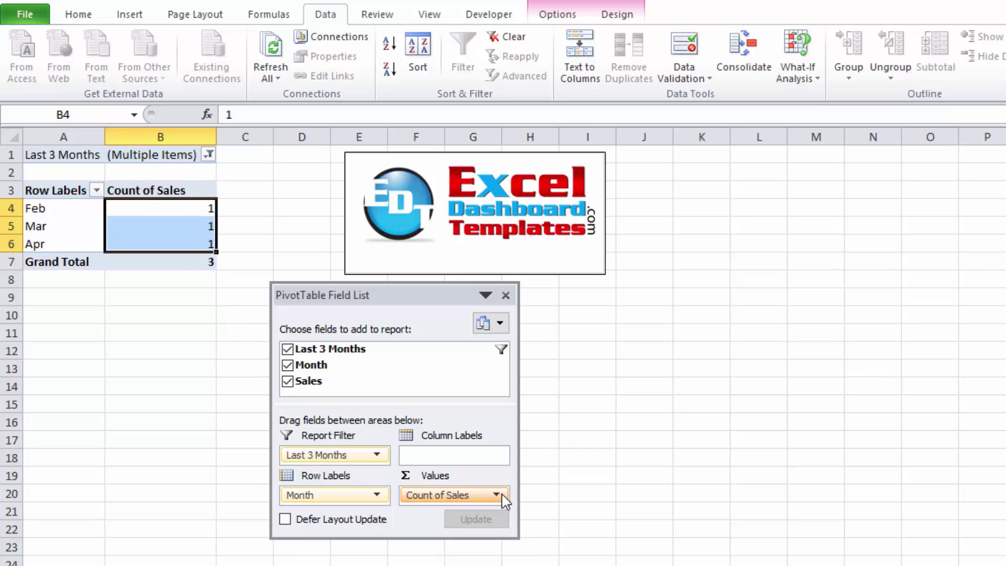
Switch the values to Sum of Sales (Feb 641, Mar 777, Apr 113) and close the field list
left_click(178, 225)
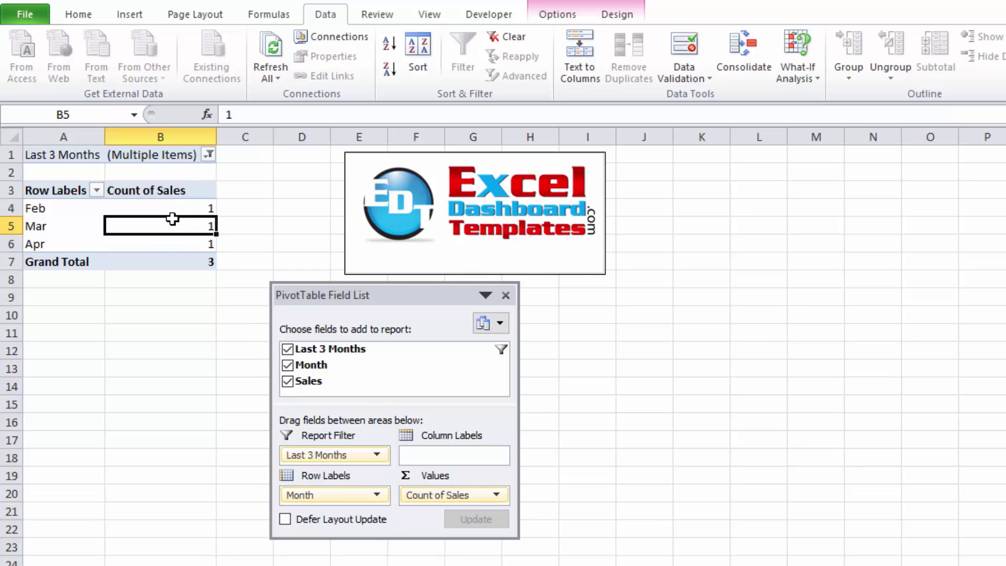
left_click(161, 212)
right_click(161, 212)
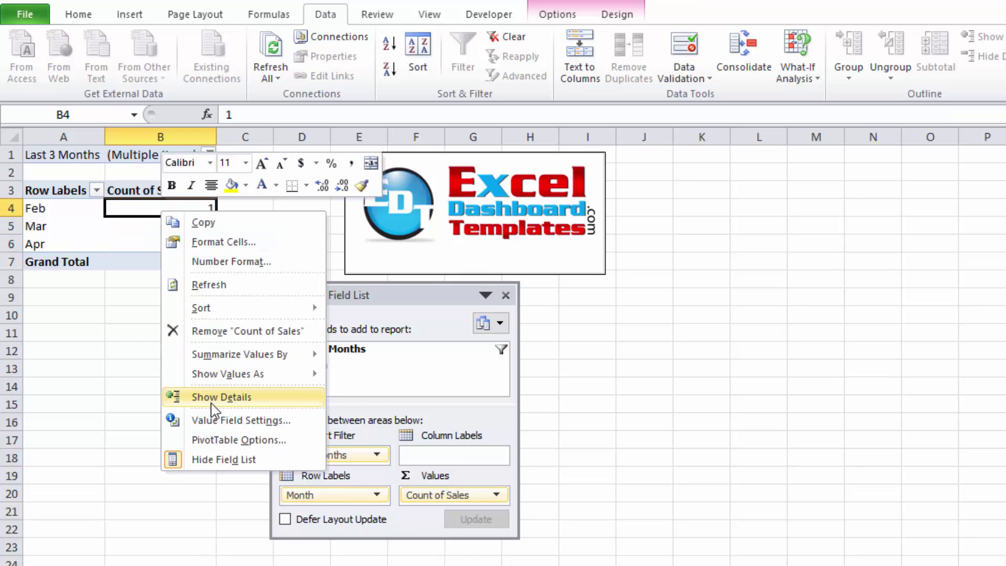
left_click(231, 424)
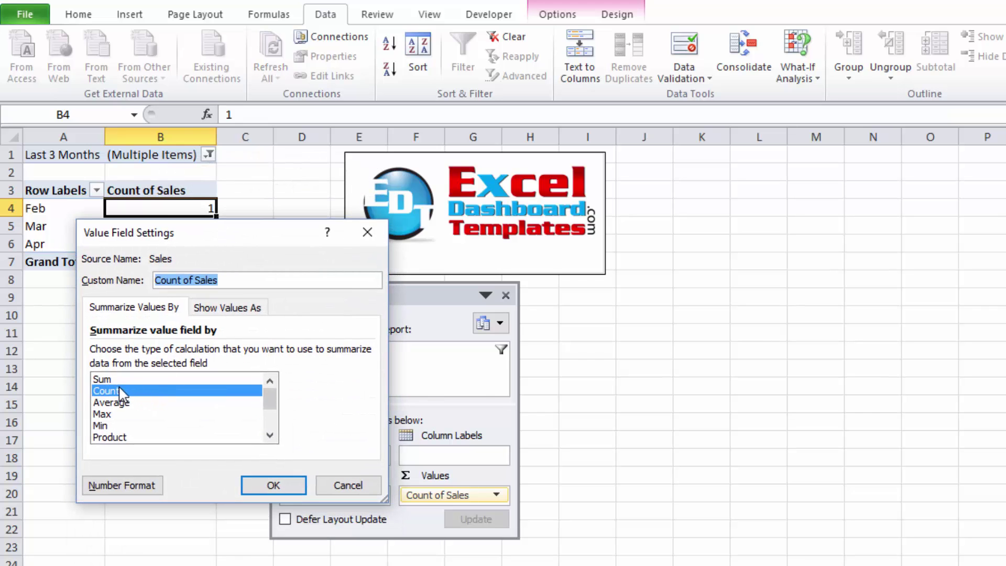
left_click(108, 379)
left_click(271, 484)
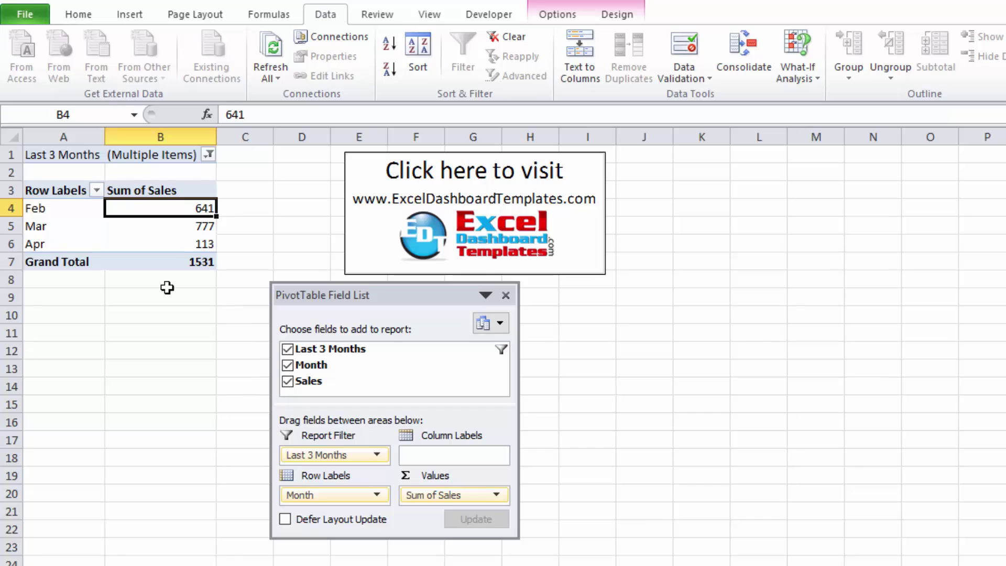
left_click(506, 294)
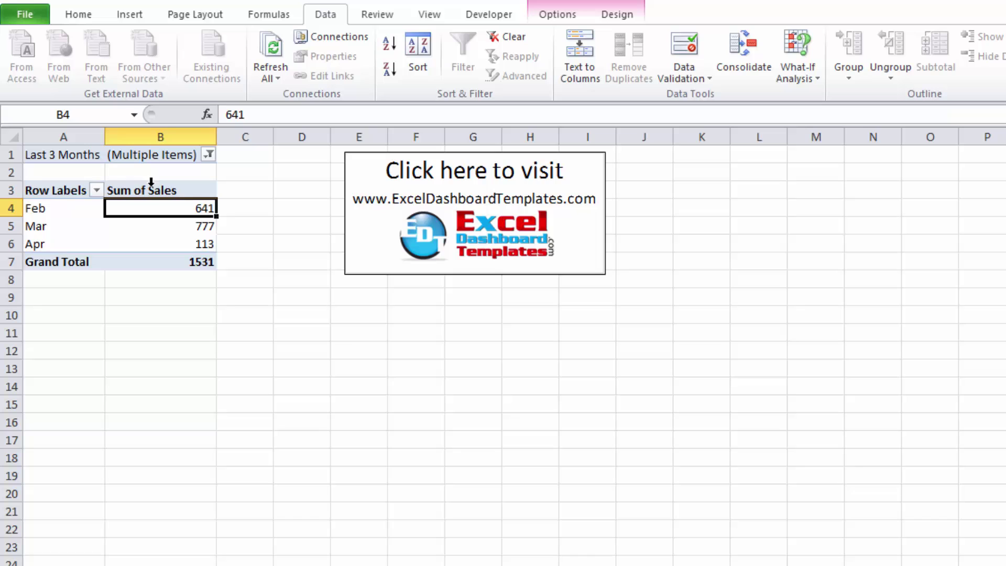
Insert a clustered column chart of the pivot's monthly sales and place it below the logo around columns D–I
left_click(102, 228)
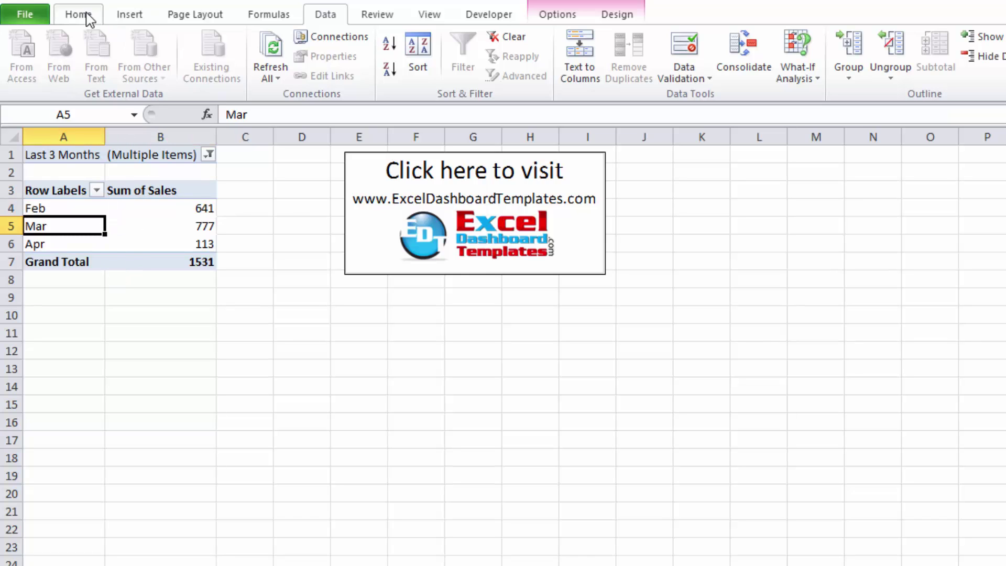
left_click(118, 17)
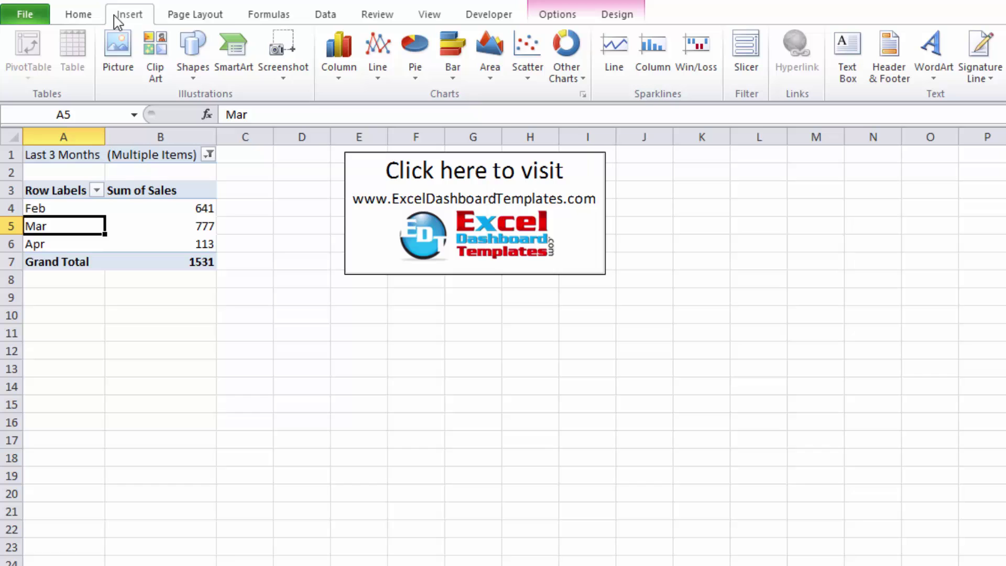
left_click(349, 64)
left_click(196, 129)
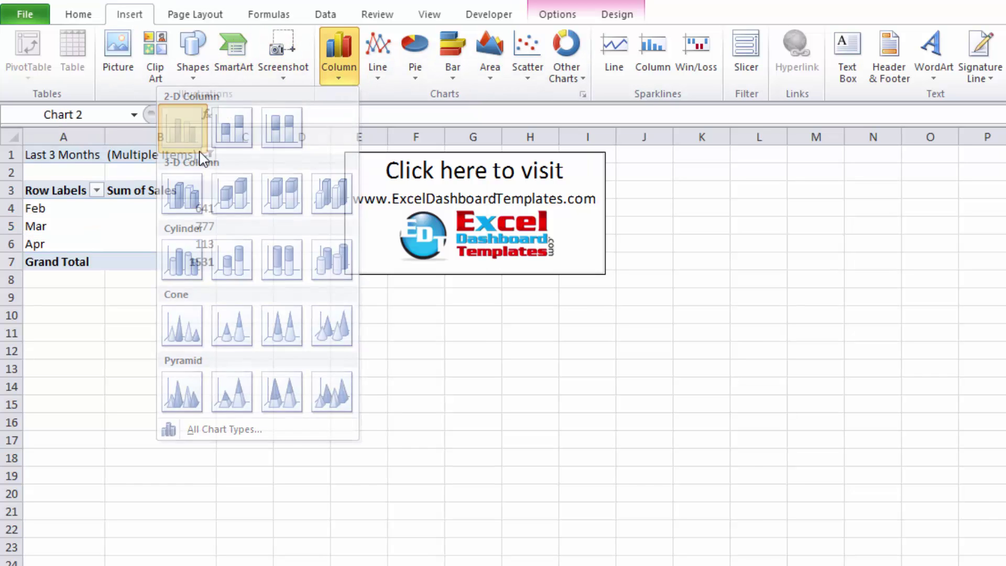
left_click_drag(807, 417, 496, 287)
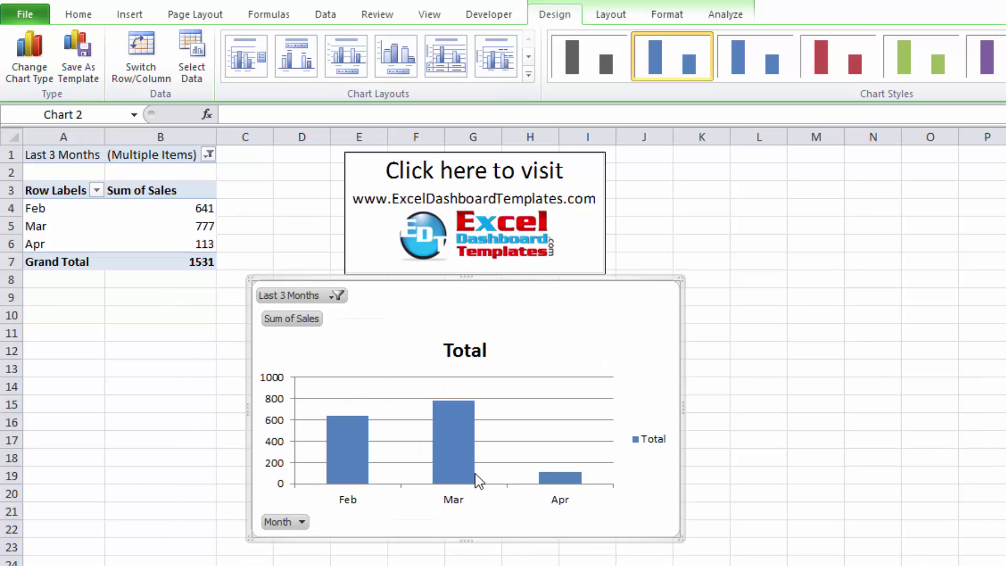
Hide all field buttons, delete the Total legend, and title the chart 'Sales'
right_click(279, 318)
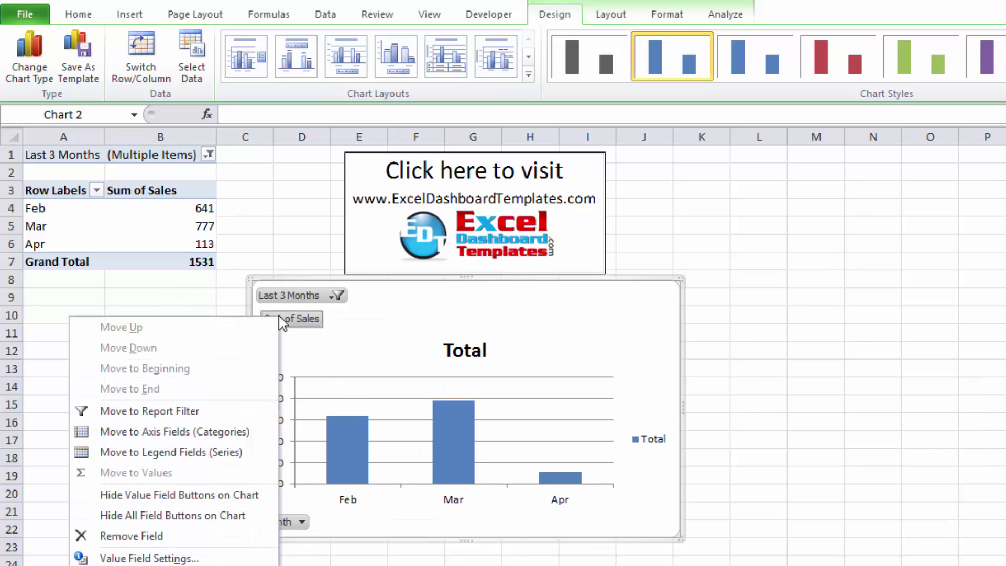
left_click(212, 515)
left_click(662, 428)
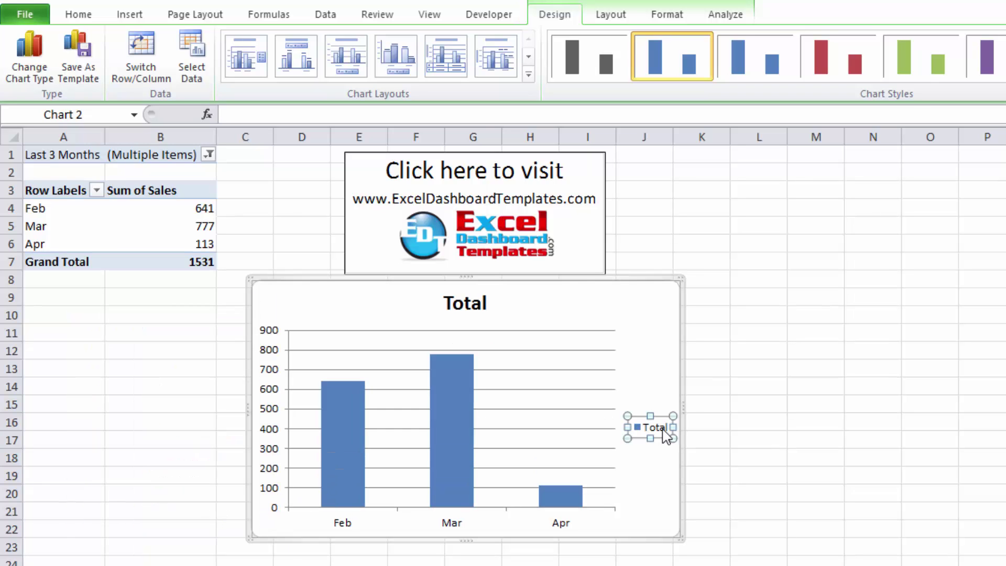
key("Delete")
left_click(475, 312)
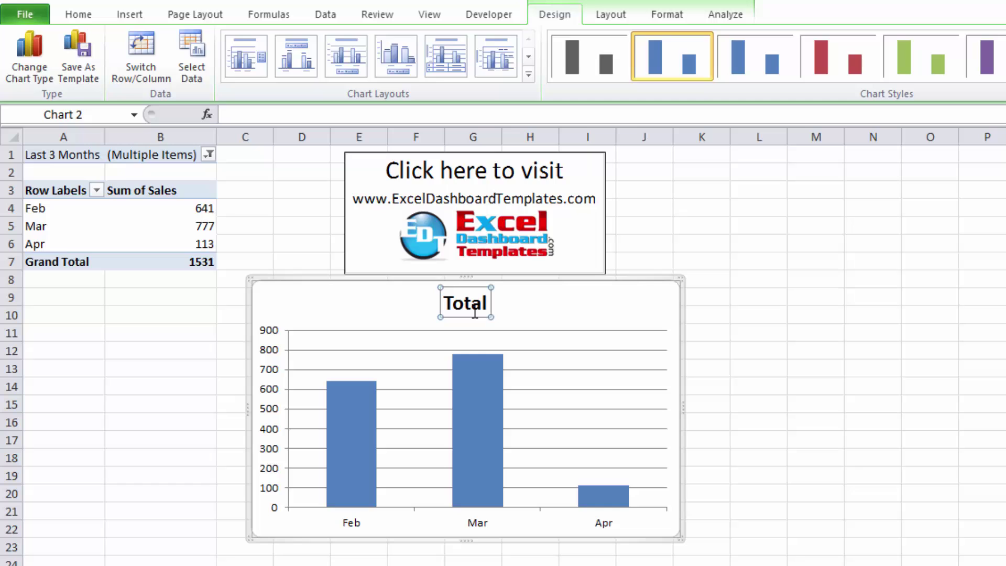
type("Sales")
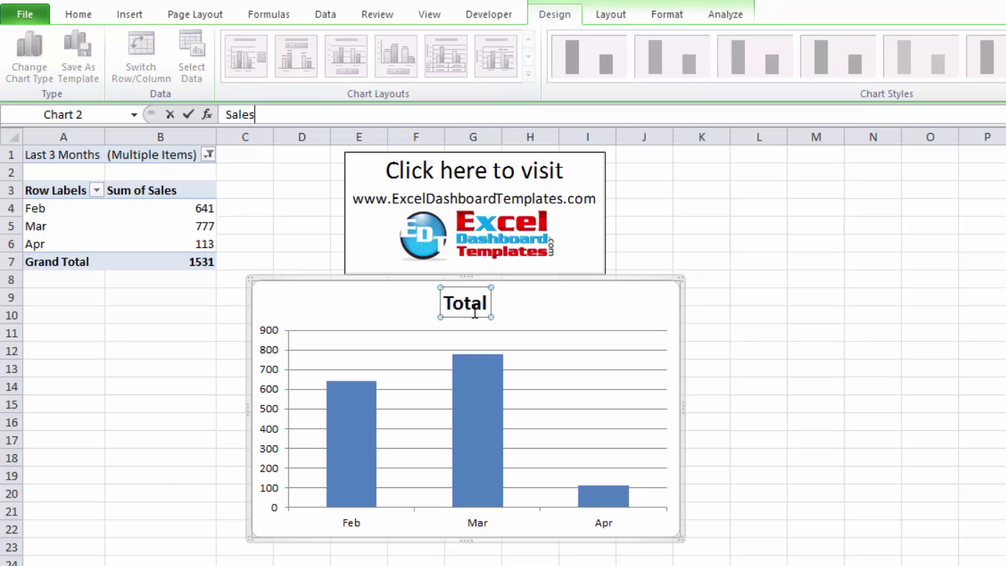
key("Return")
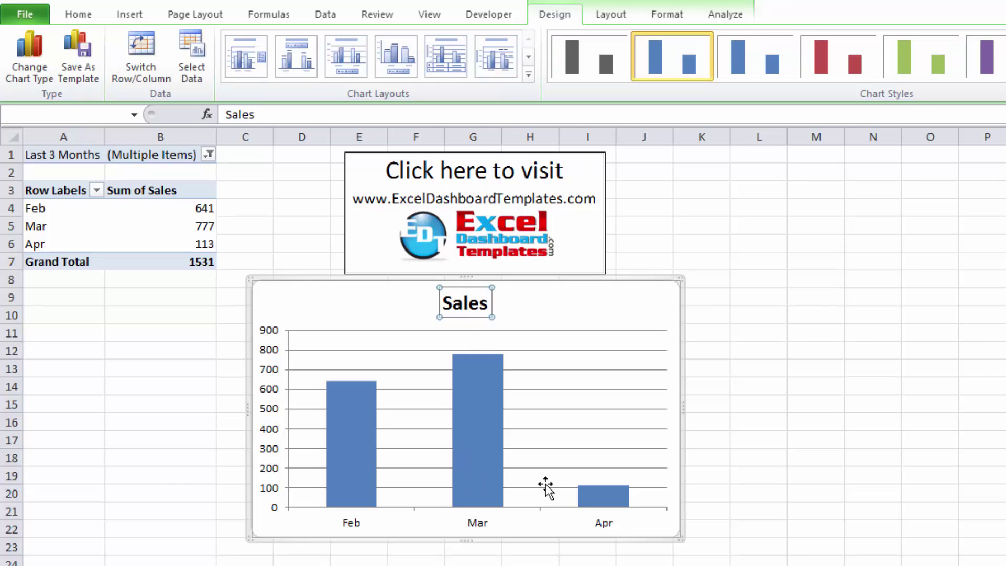
On the data sheet, enter 175 as May's sales in C6 and check the A4:A7 flags
left_click(126, 316)
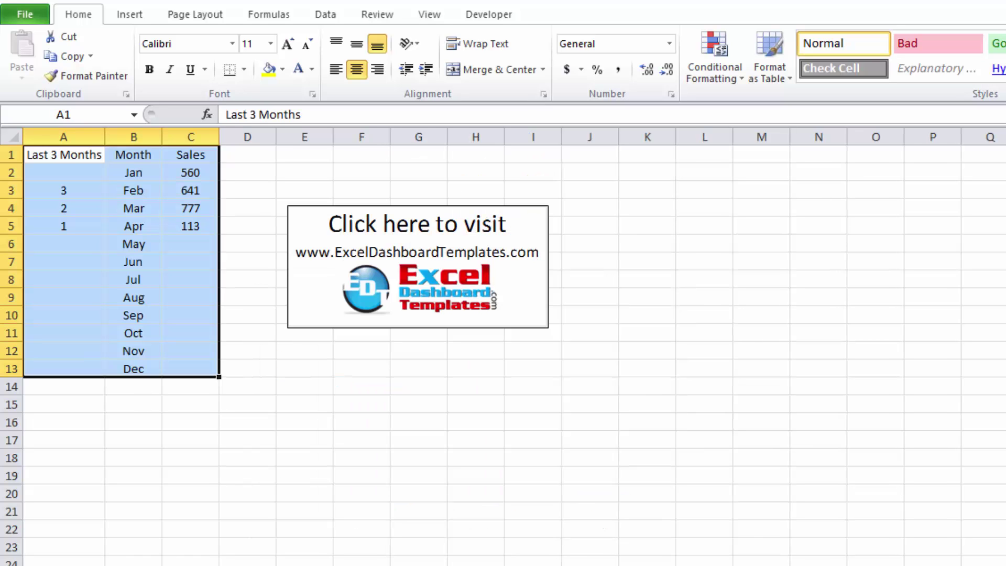
left_click(39, 247)
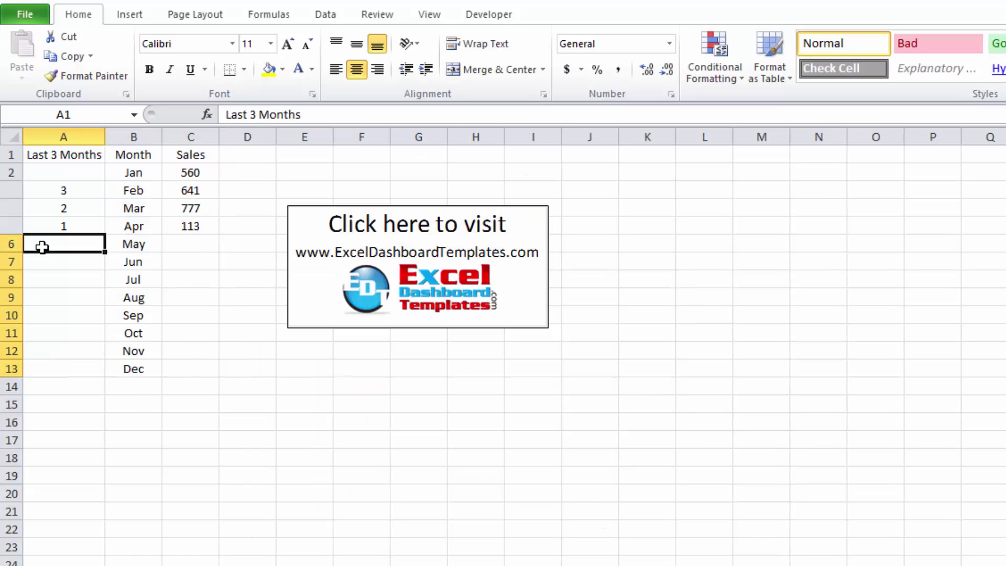
left_click(200, 246)
type("150")
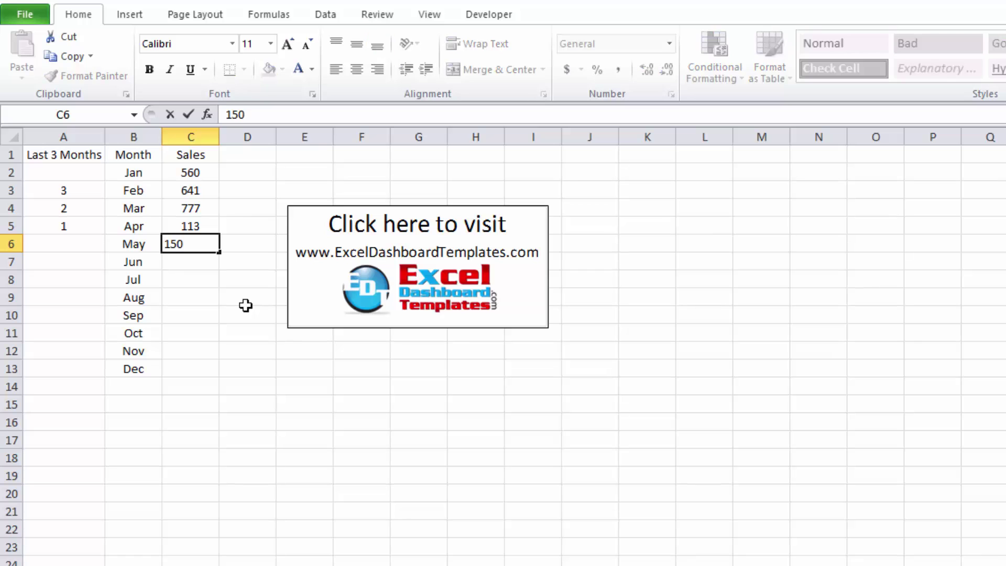
key("Return")
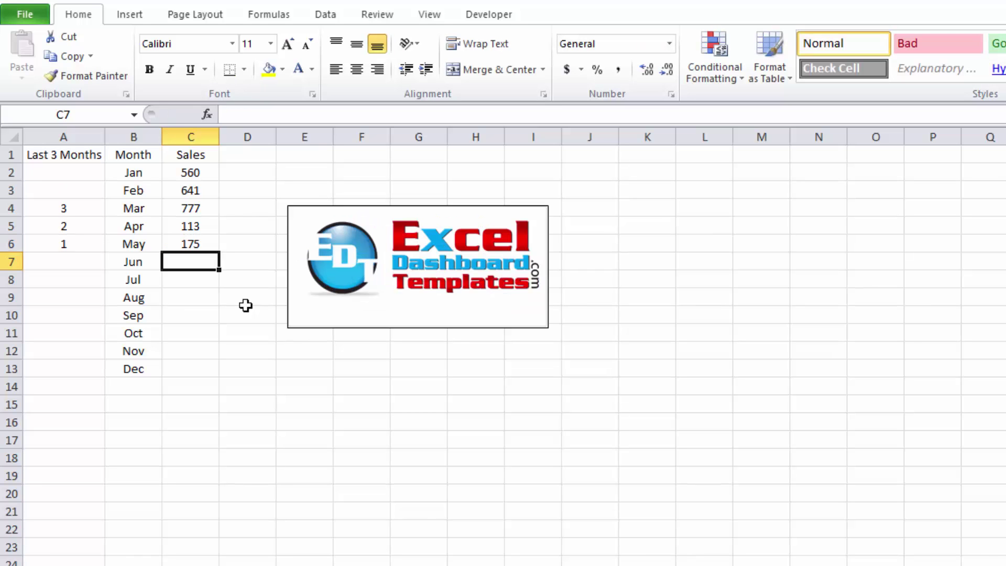
left_click_drag(74, 209, 178, 241)
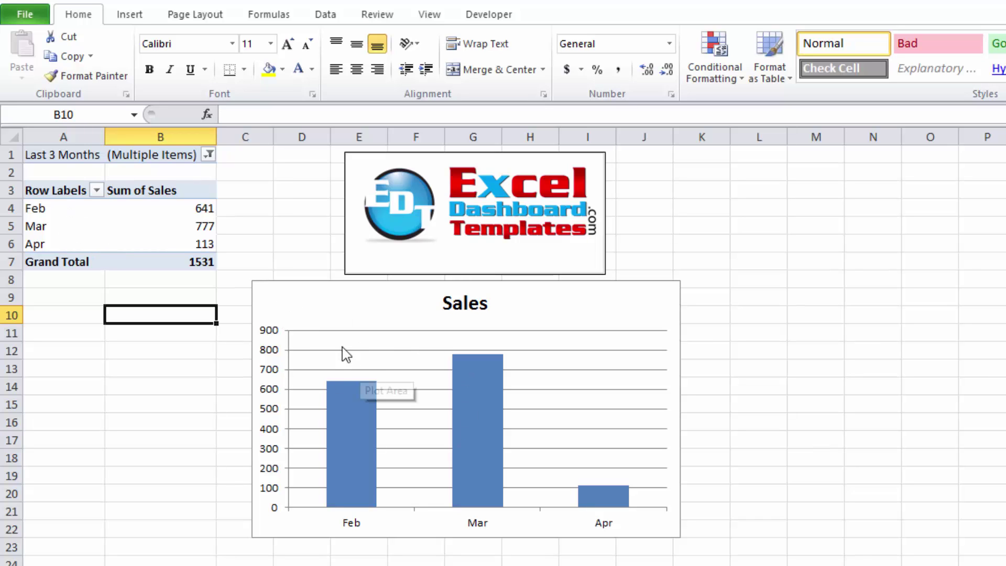
Refresh the pivot so it lists Mar 777, Apr 113, May 175 (total 1065), then check the chart
mouse_move(166, 235)
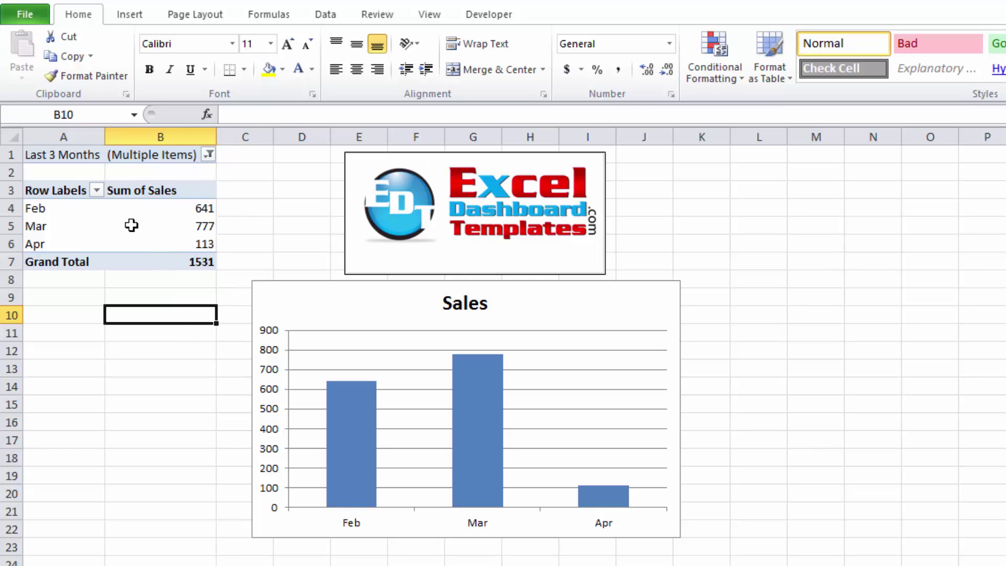
mouse_move(122, 224)
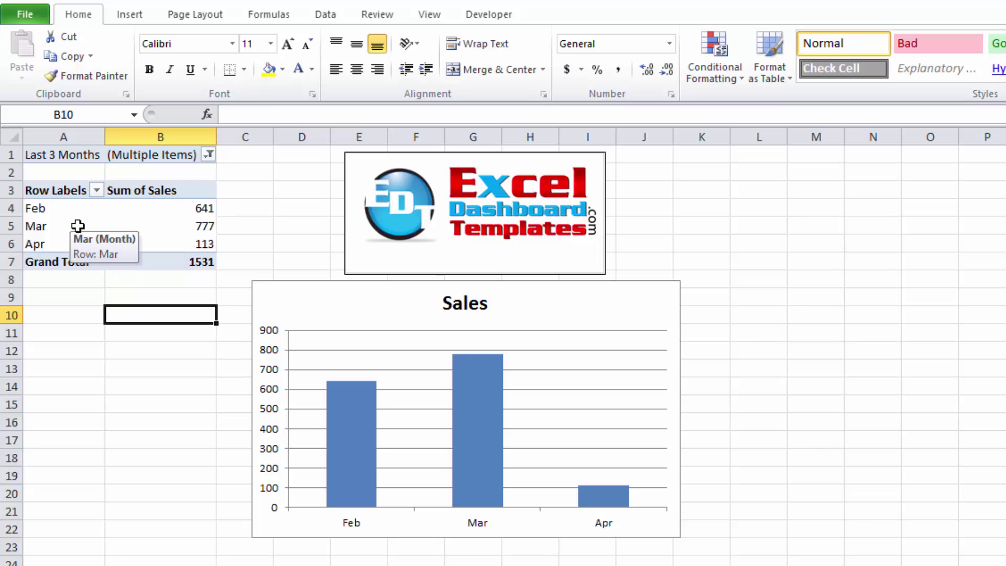
left_click_drag(79, 226, 76, 210)
right_click(73, 211)
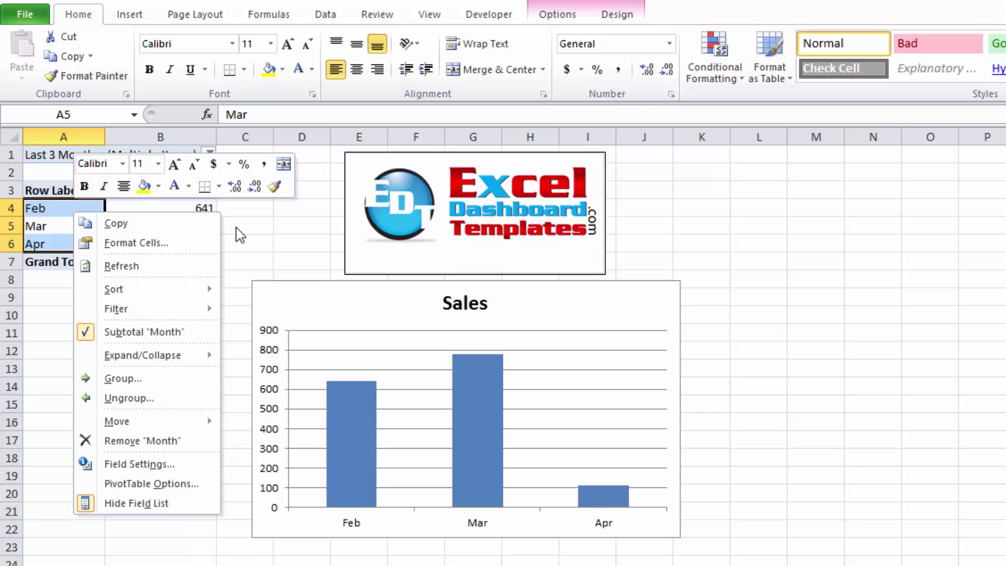
left_click(180, 270)
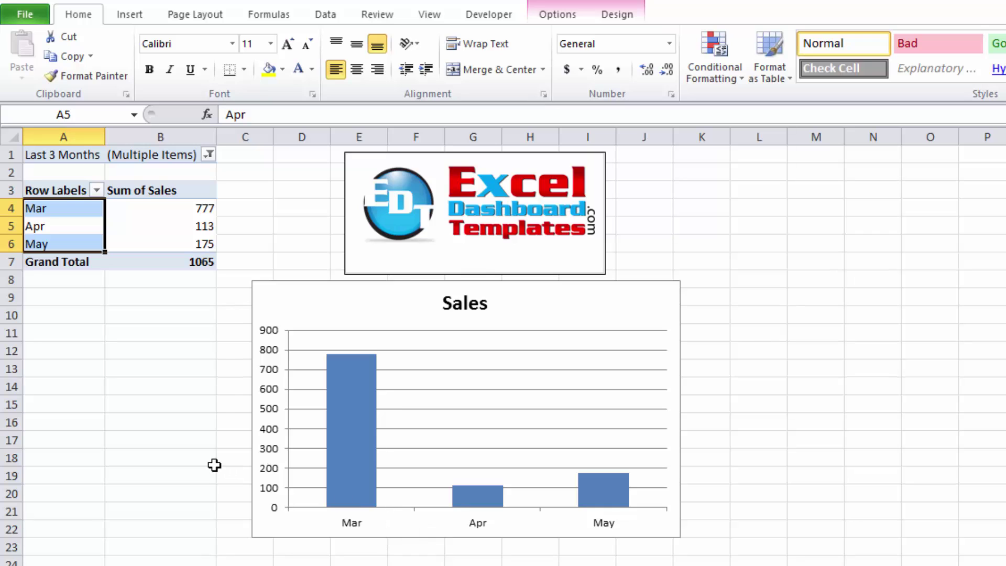
left_click(338, 411)
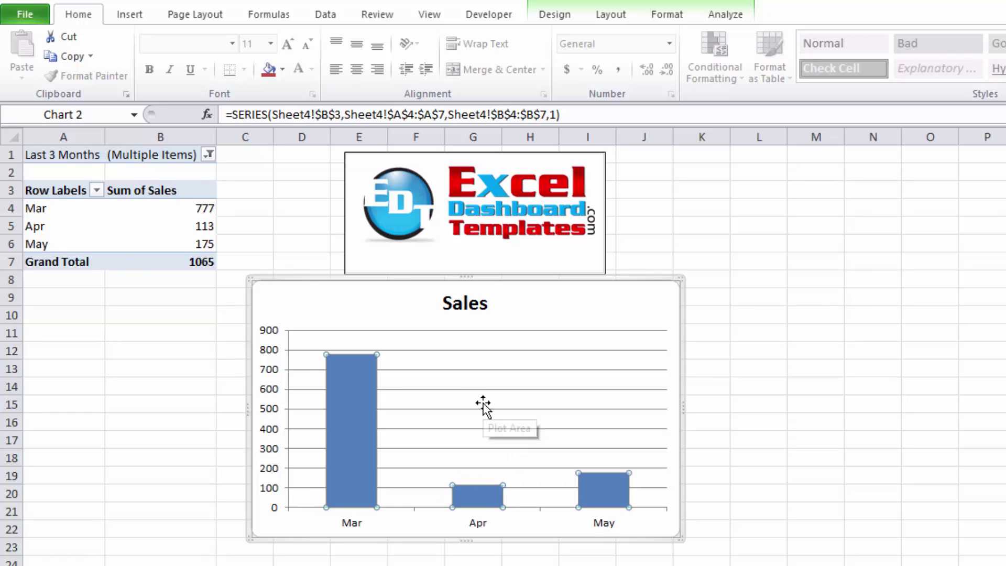
key("Escape")
key("Escape")
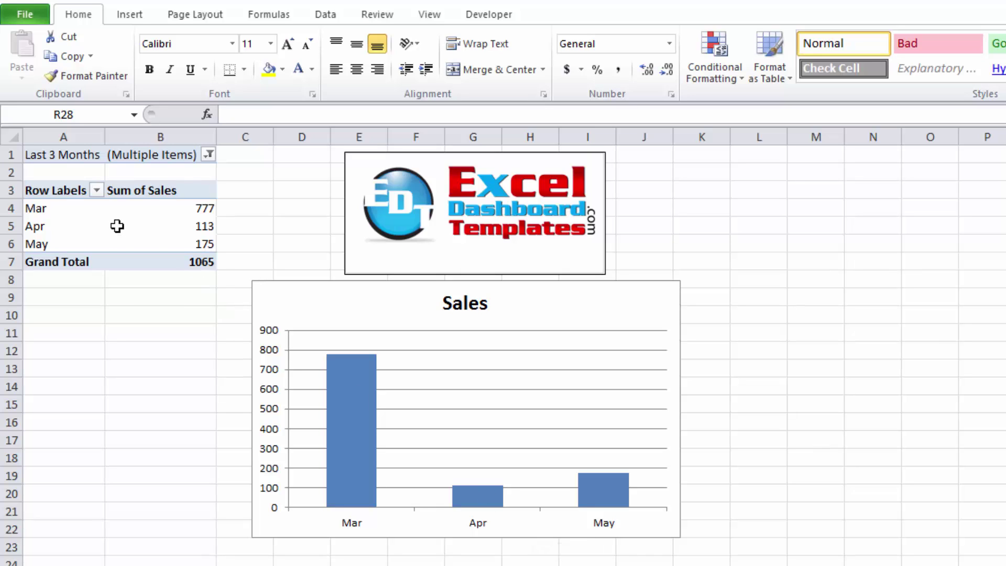
mouse_move(120, 227)
mouse_move(134, 209)
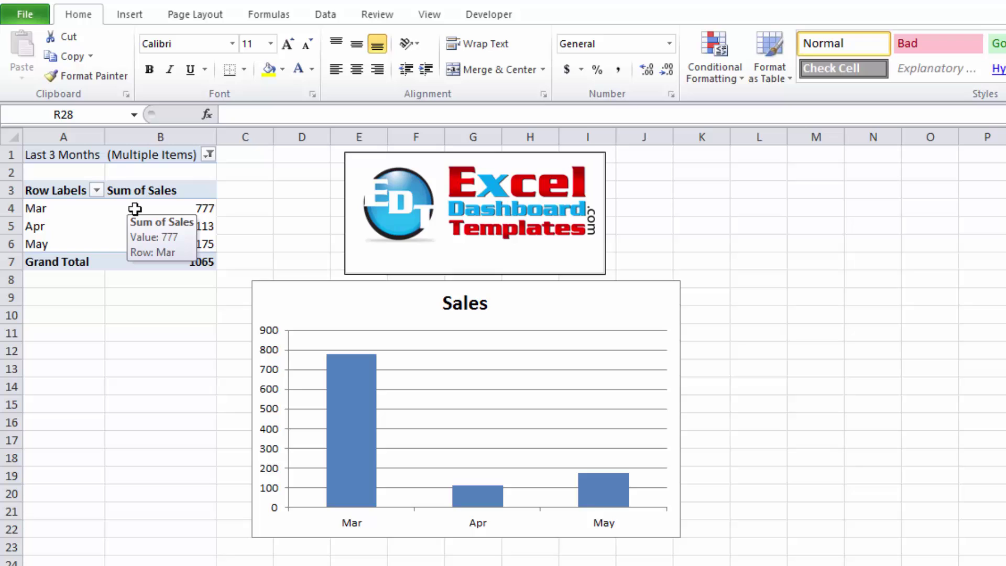